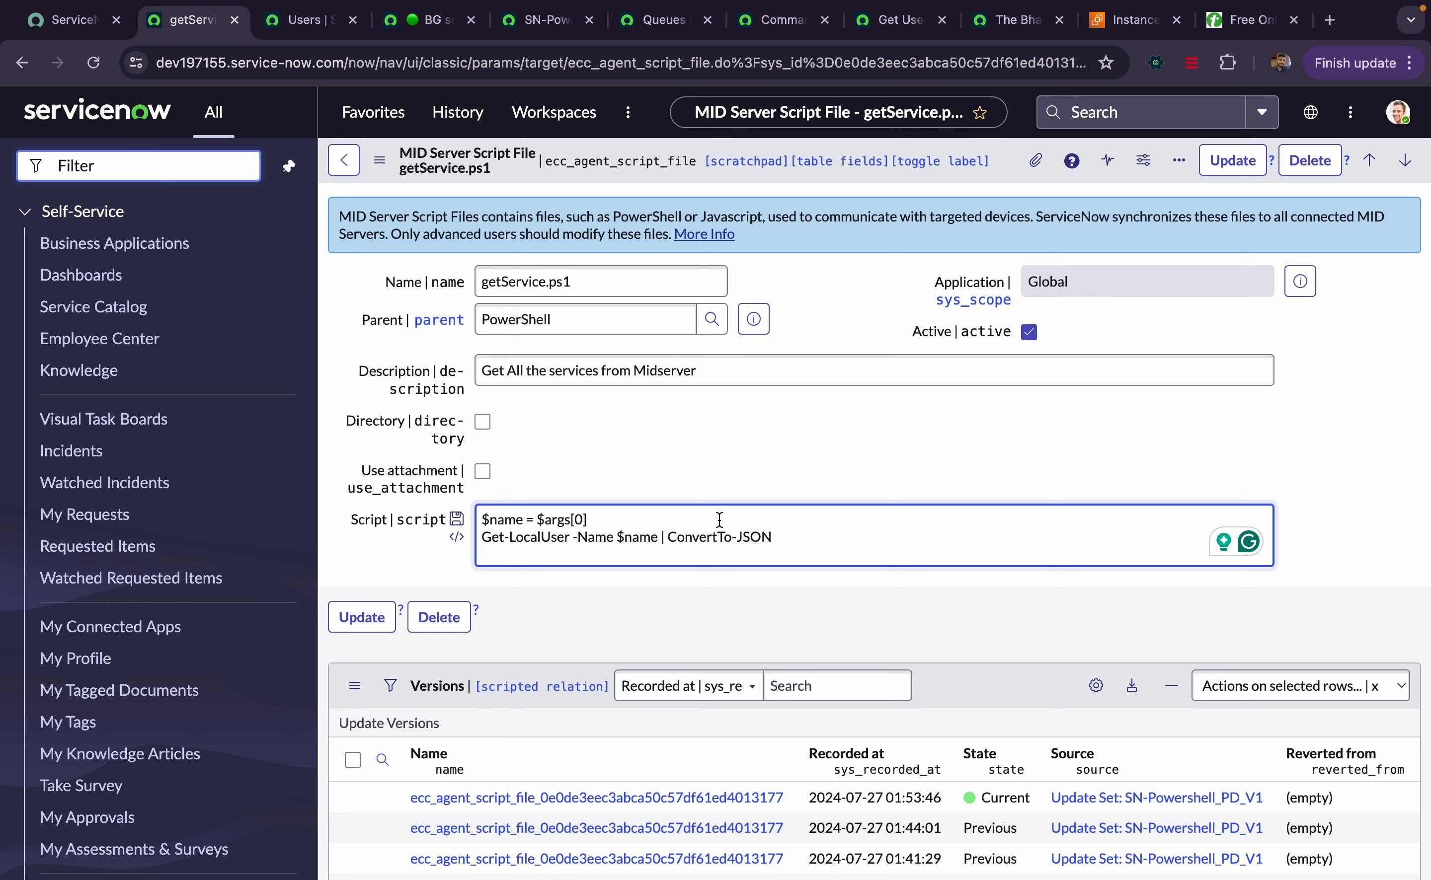
Review the getService.ps1 script's name and its lines that read $args[0] and call Get-LocalUser with -Name.
drag(790, 529, 538, 506)
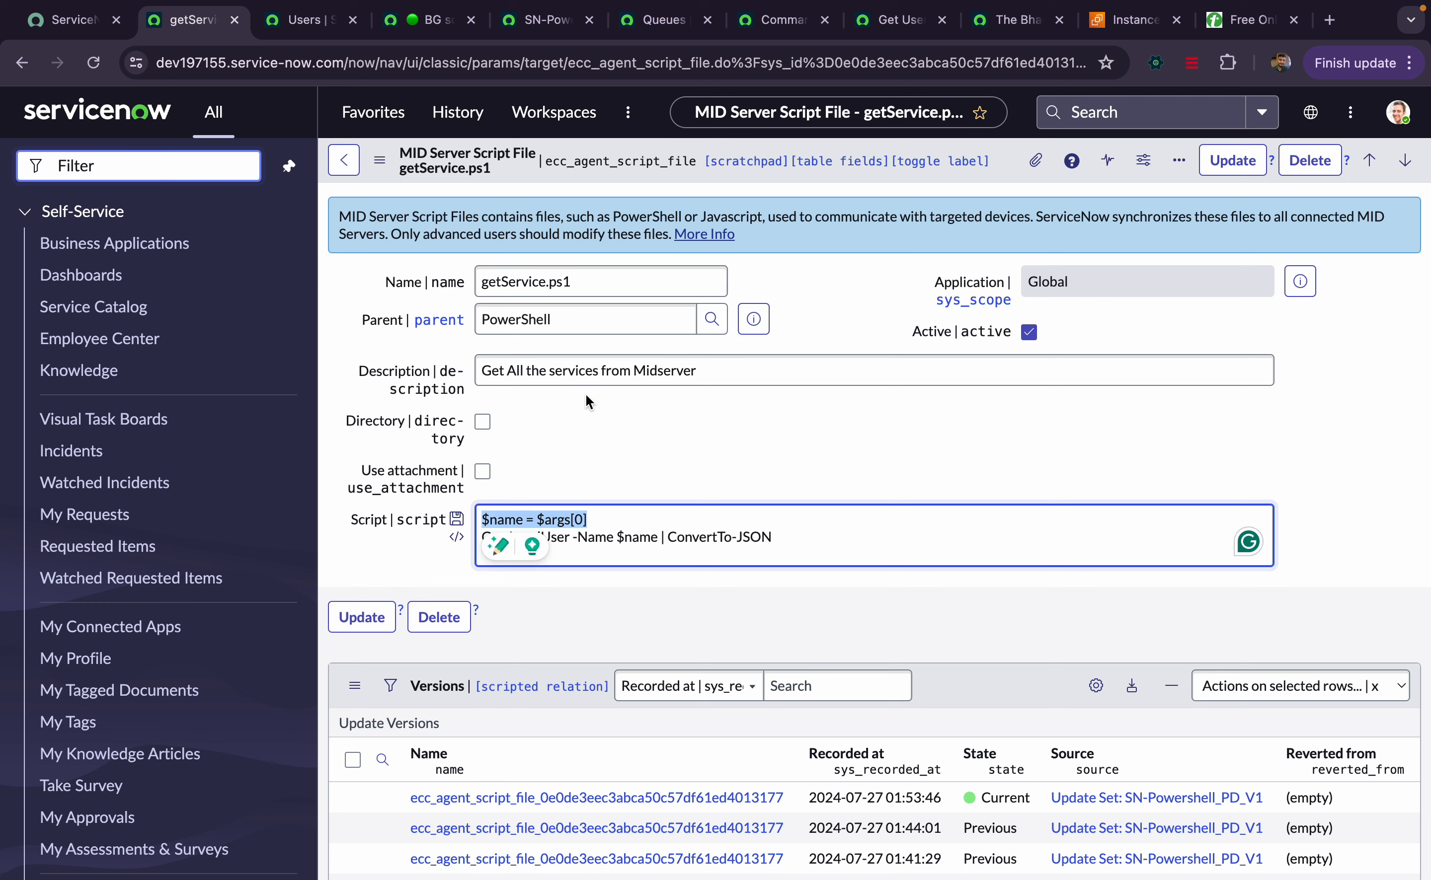
double_click(525, 282)
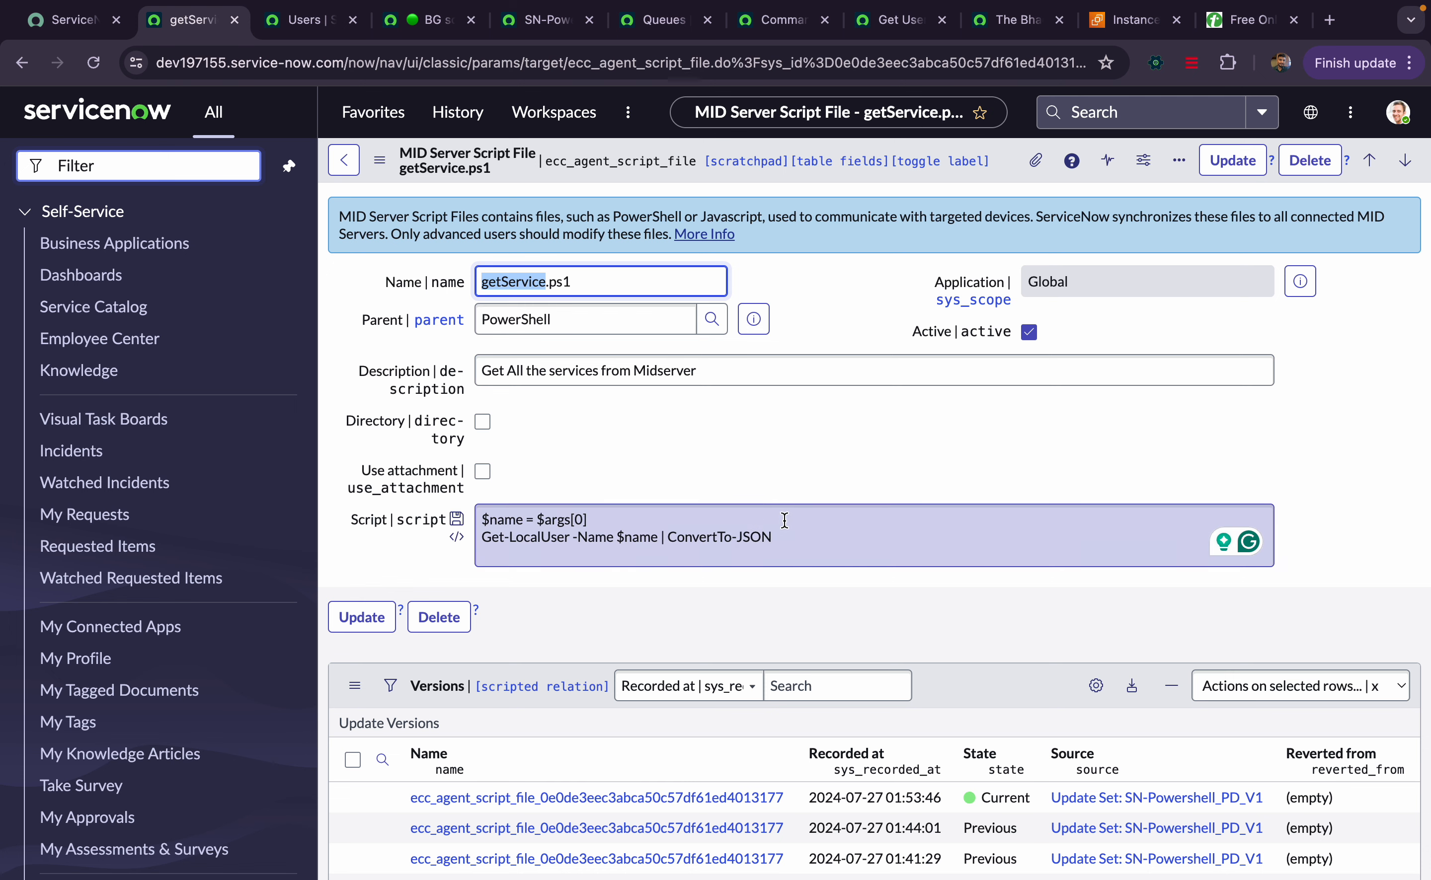
drag(800, 536, 477, 518)
click(578, 536)
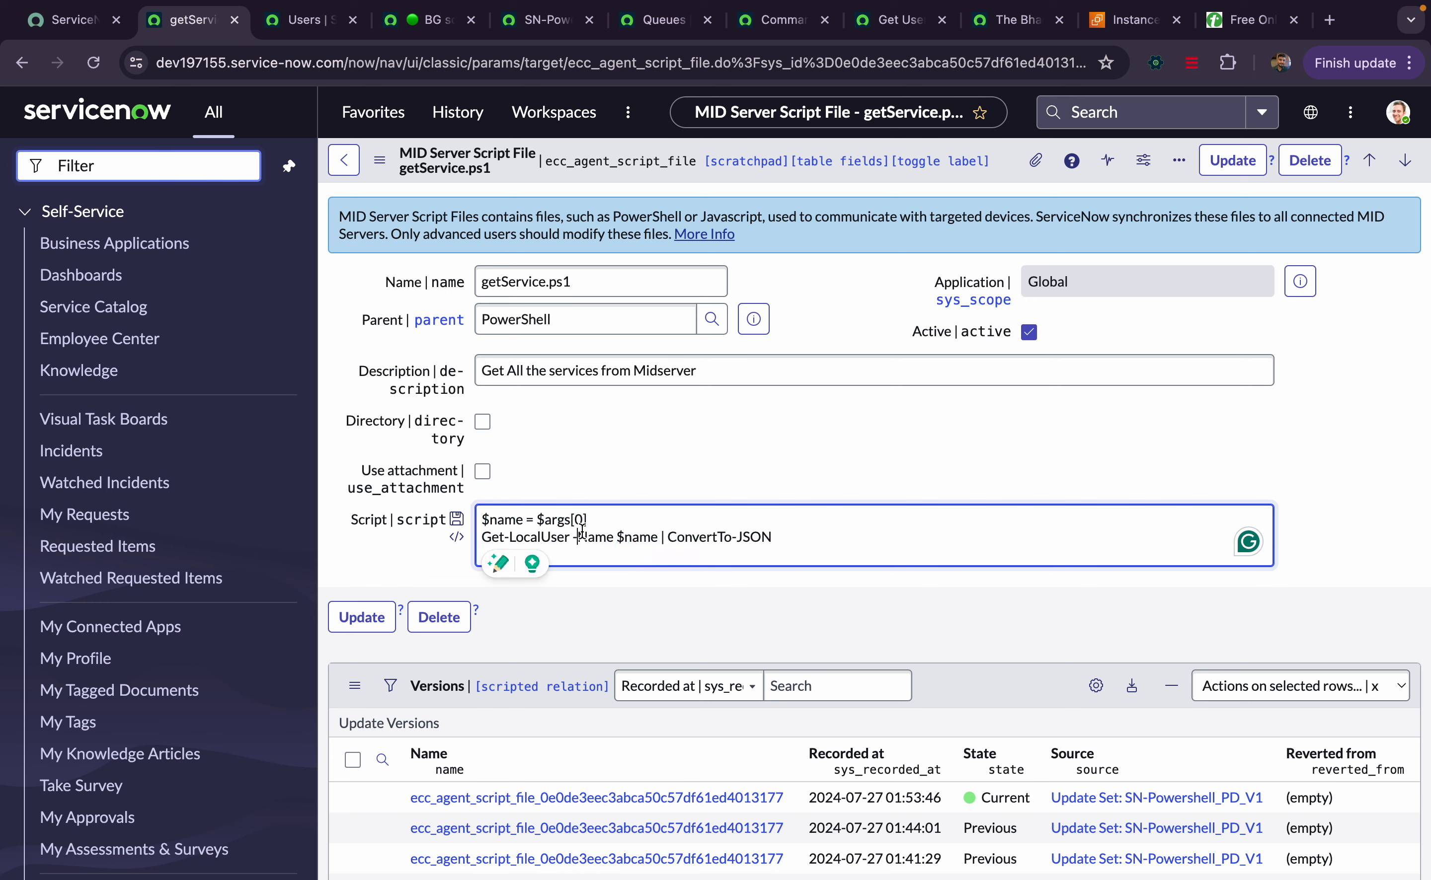
double_click(525, 541)
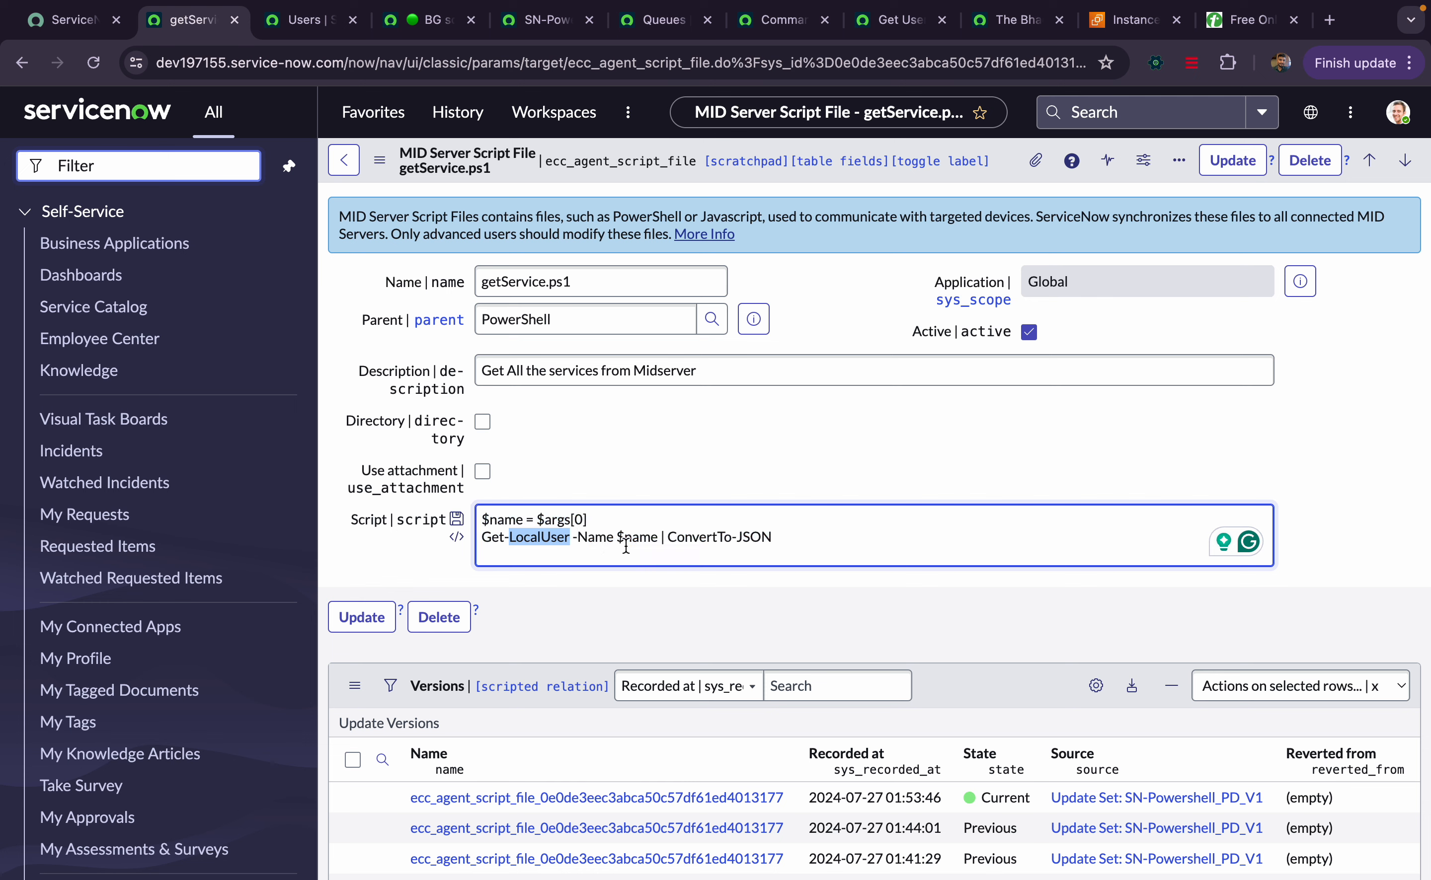
double_click(605, 539)
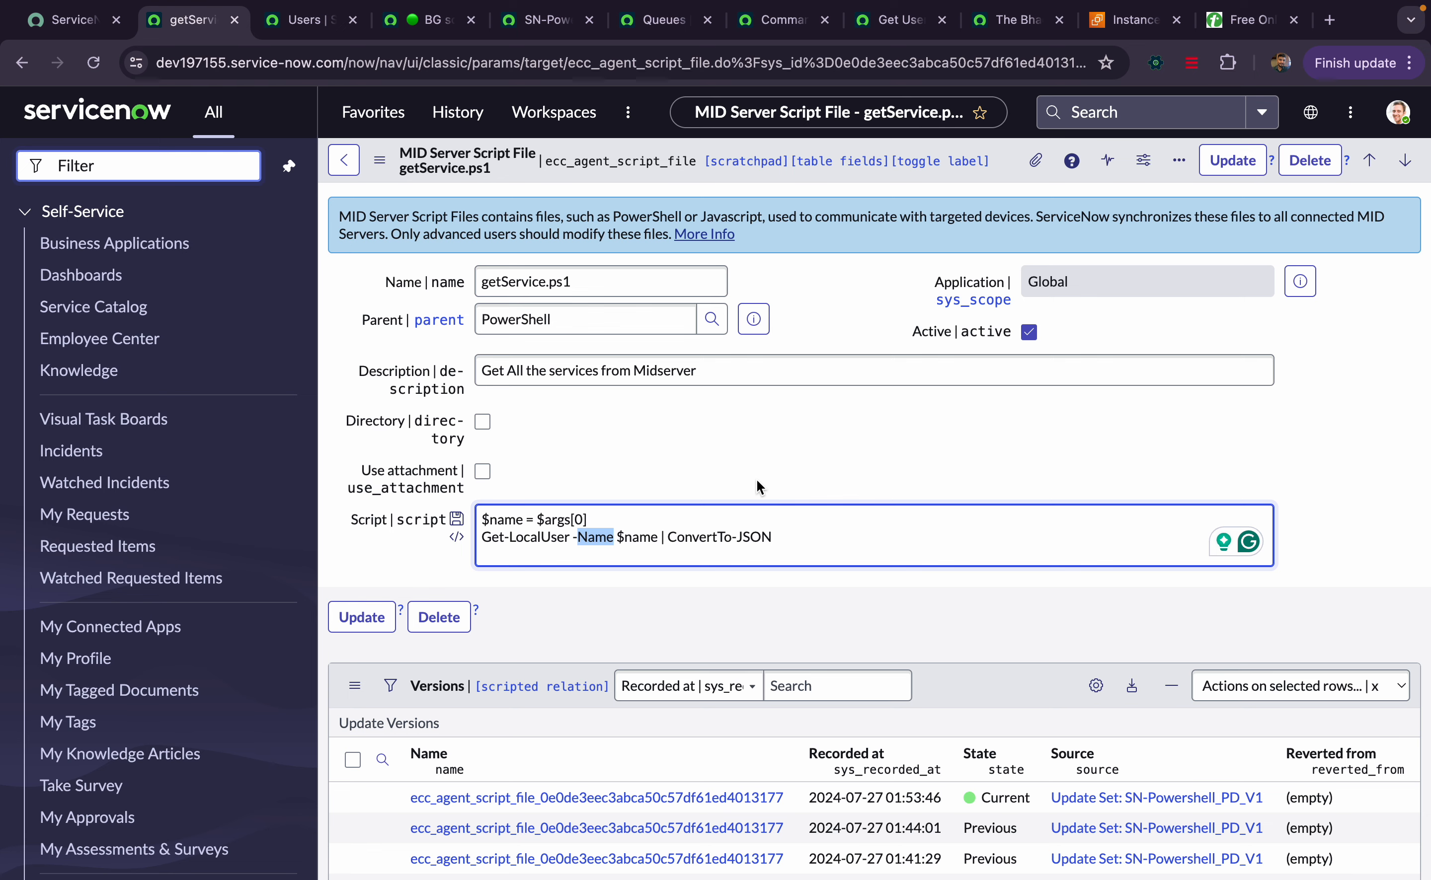
Switch to the remote server's Windows PowerShell window and examine the Get-LocalUser commands and their output, including the ConvertTo-JSON version.
key(ctrl+Right)
click(603, 420)
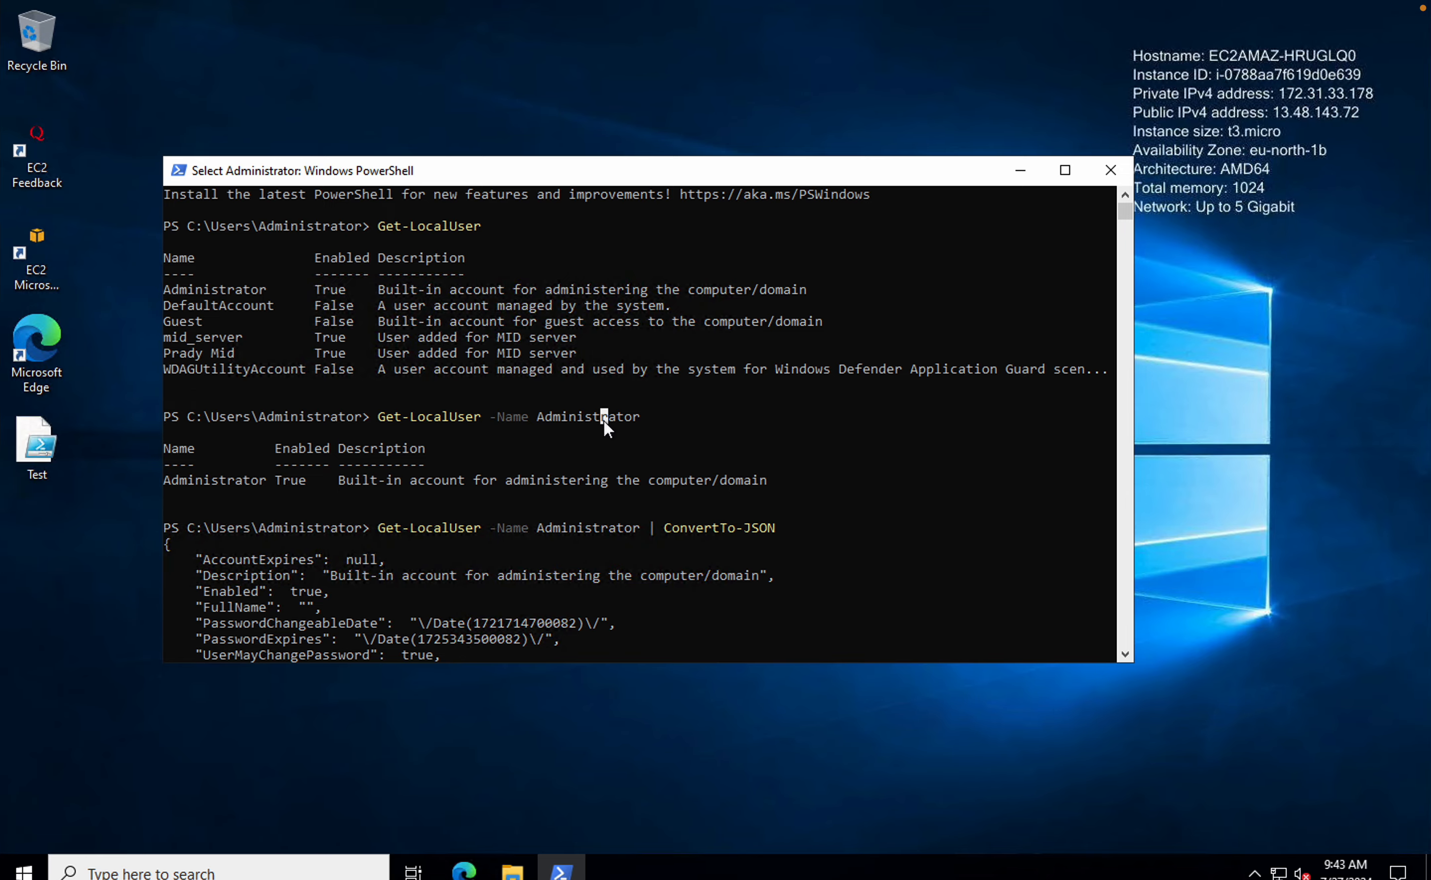
scroll(603, 419, up, 1)
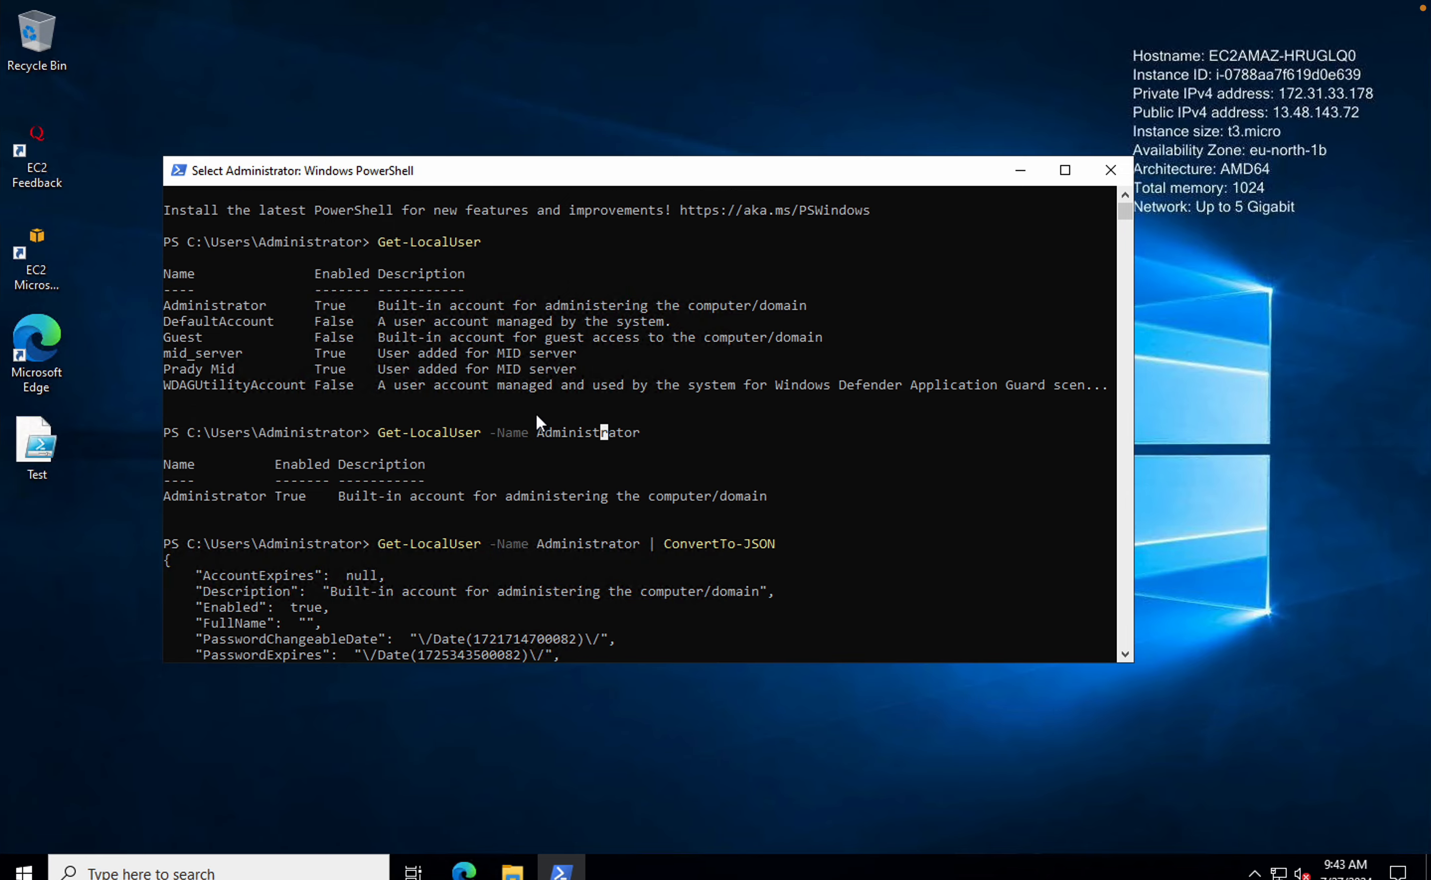
scroll(537, 416, up, 1)
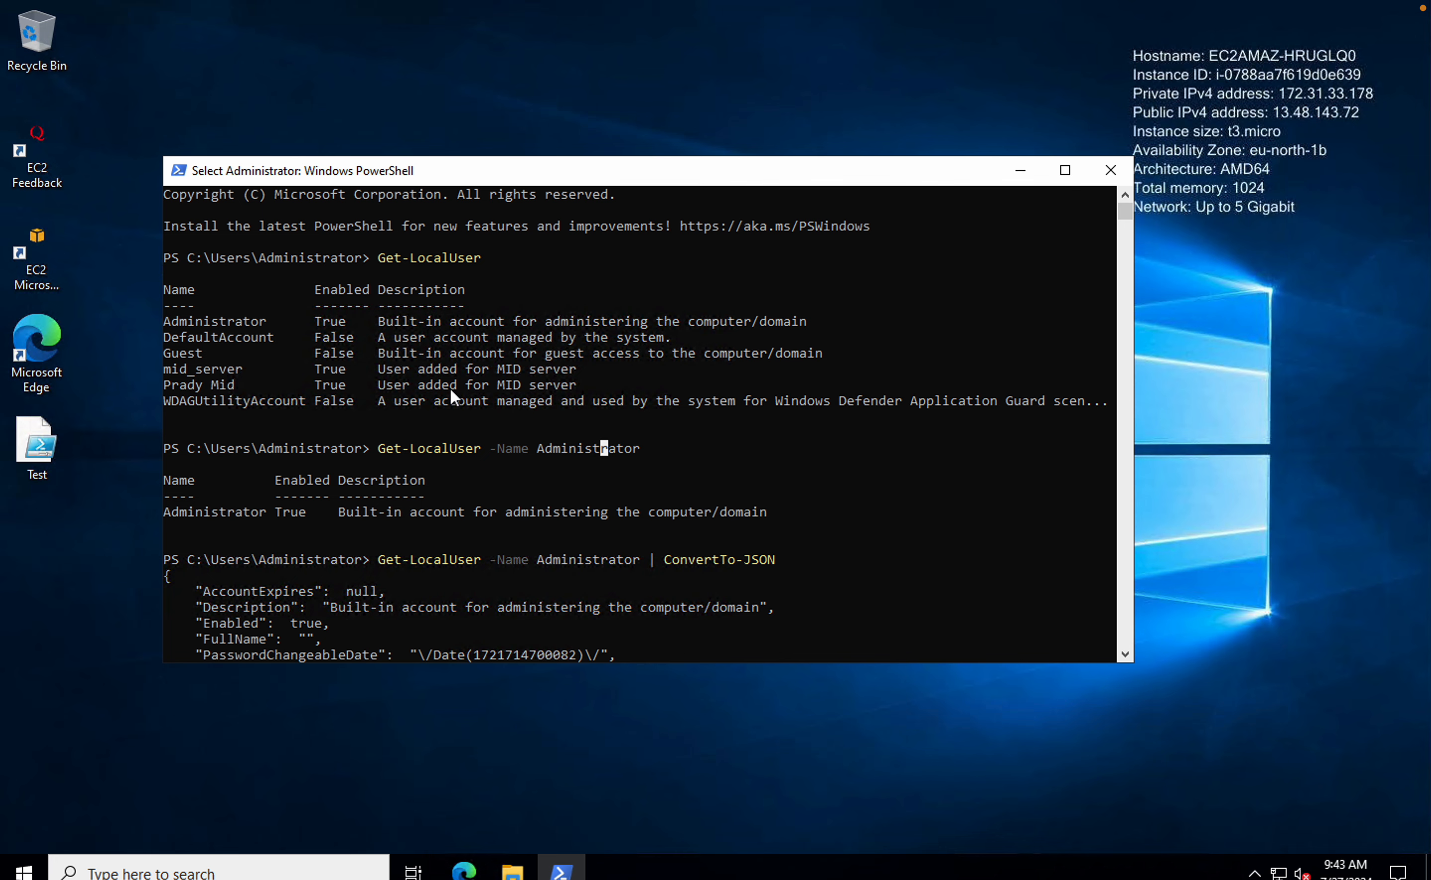
scroll(397, 433, down, 1)
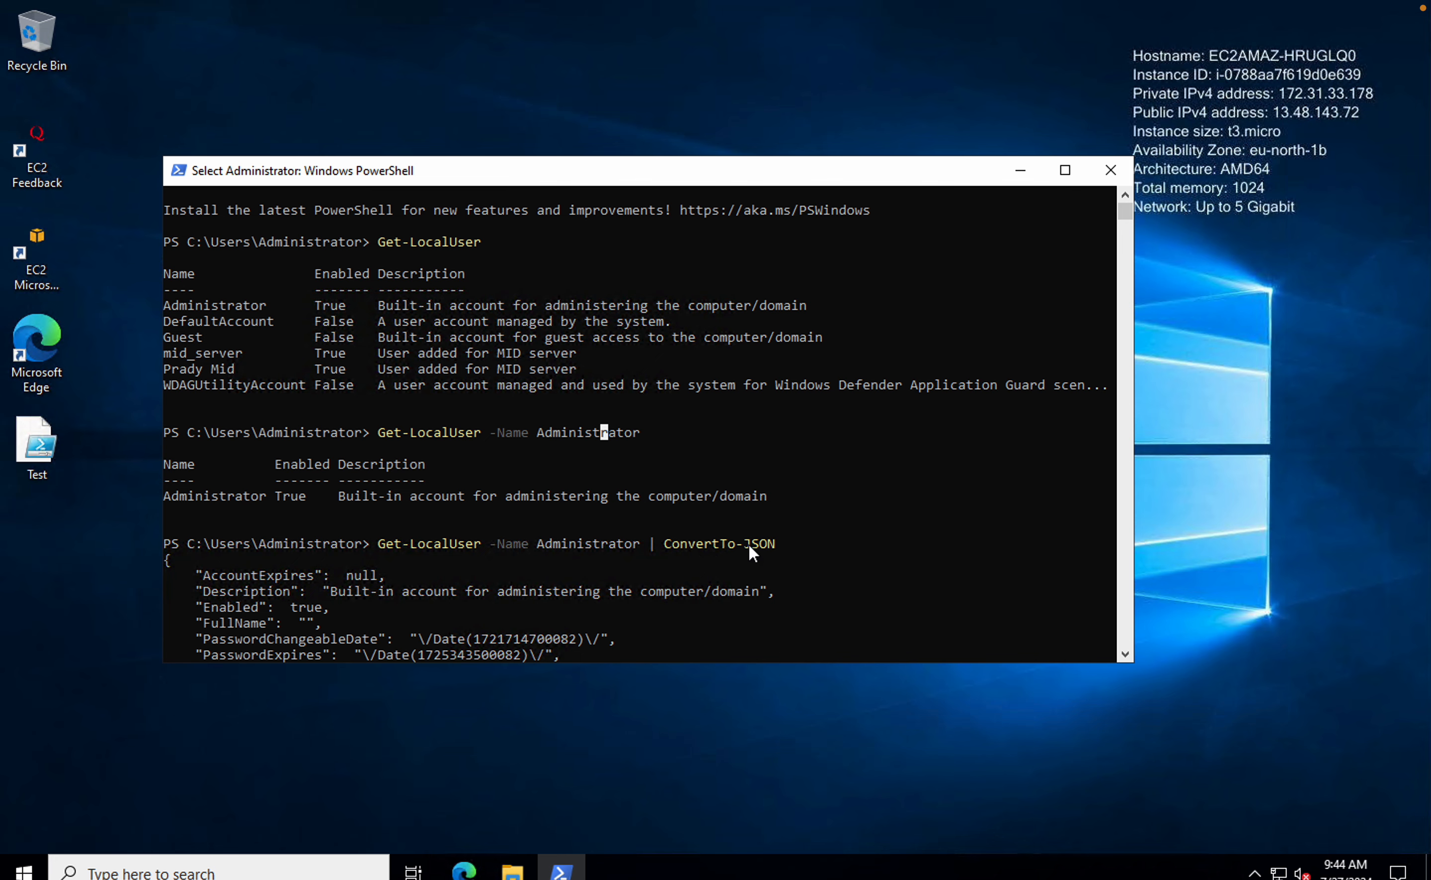
scroll(789, 546, down, 1)
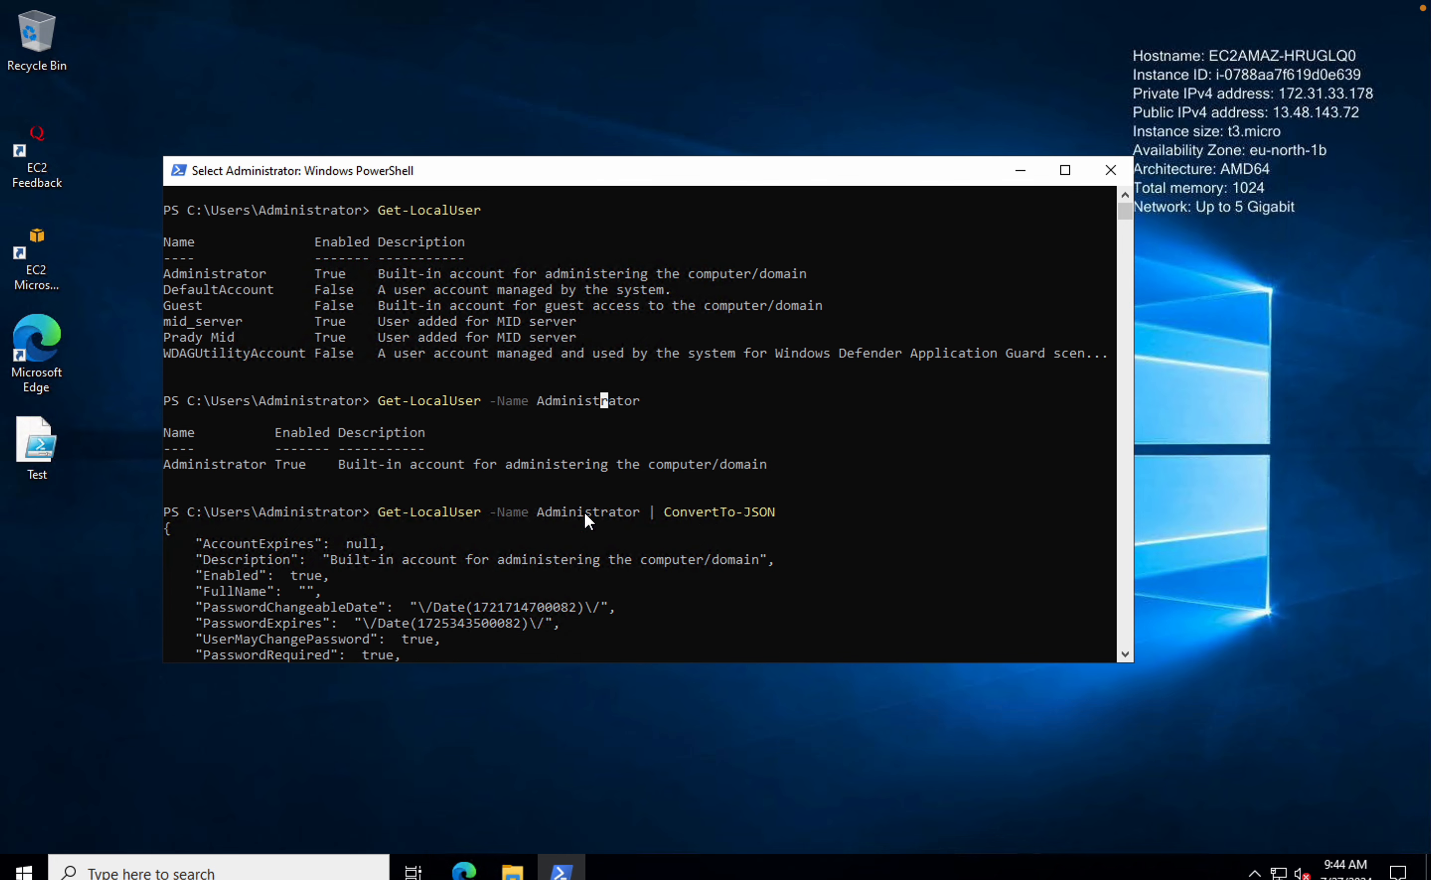
scroll(536, 570, down, 3)
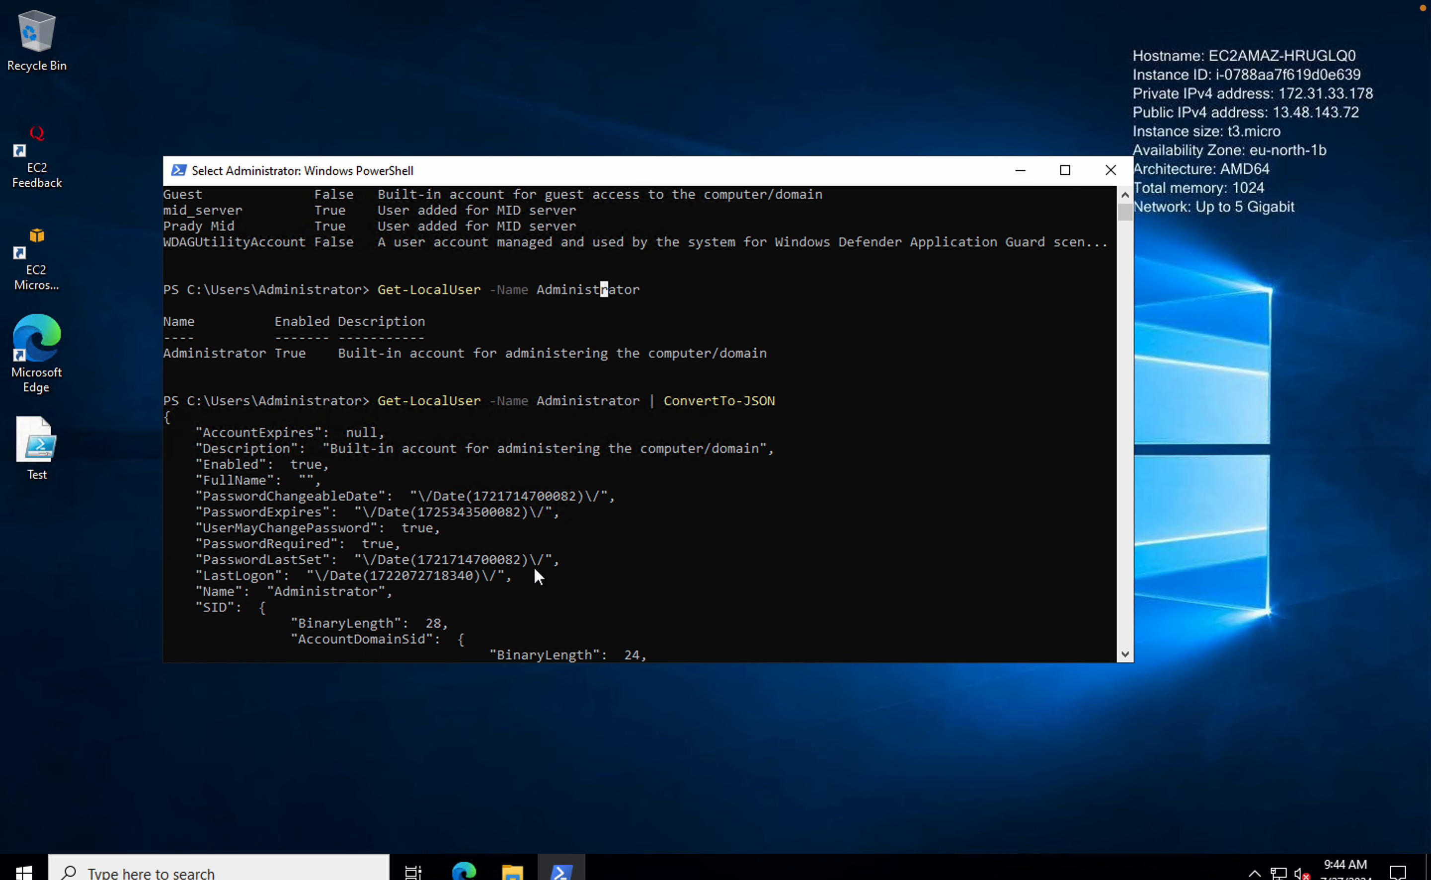
scroll(368, 538, down, 2)
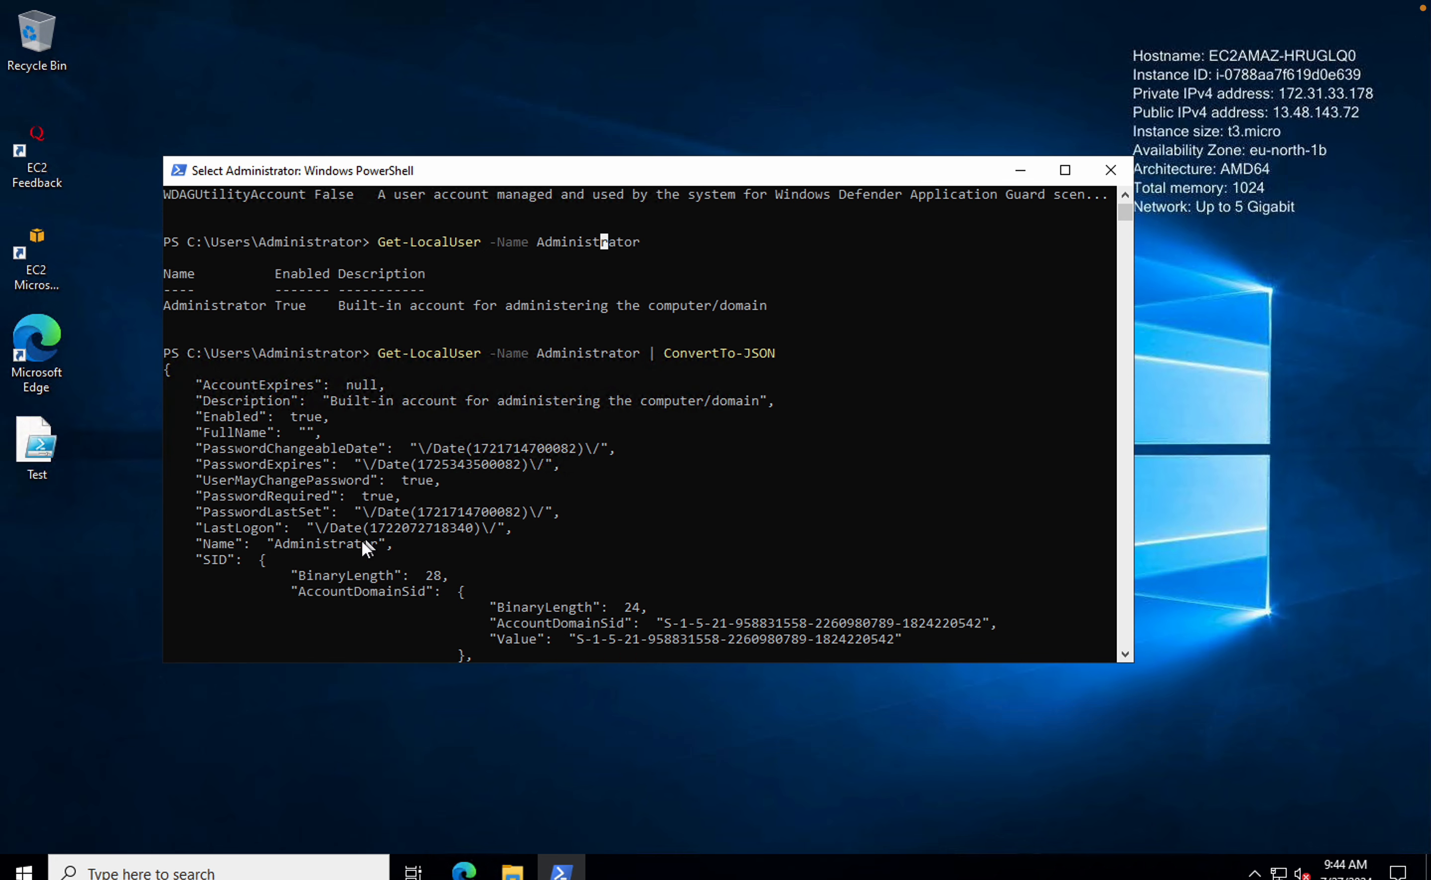
scroll(244, 389, down, 3)
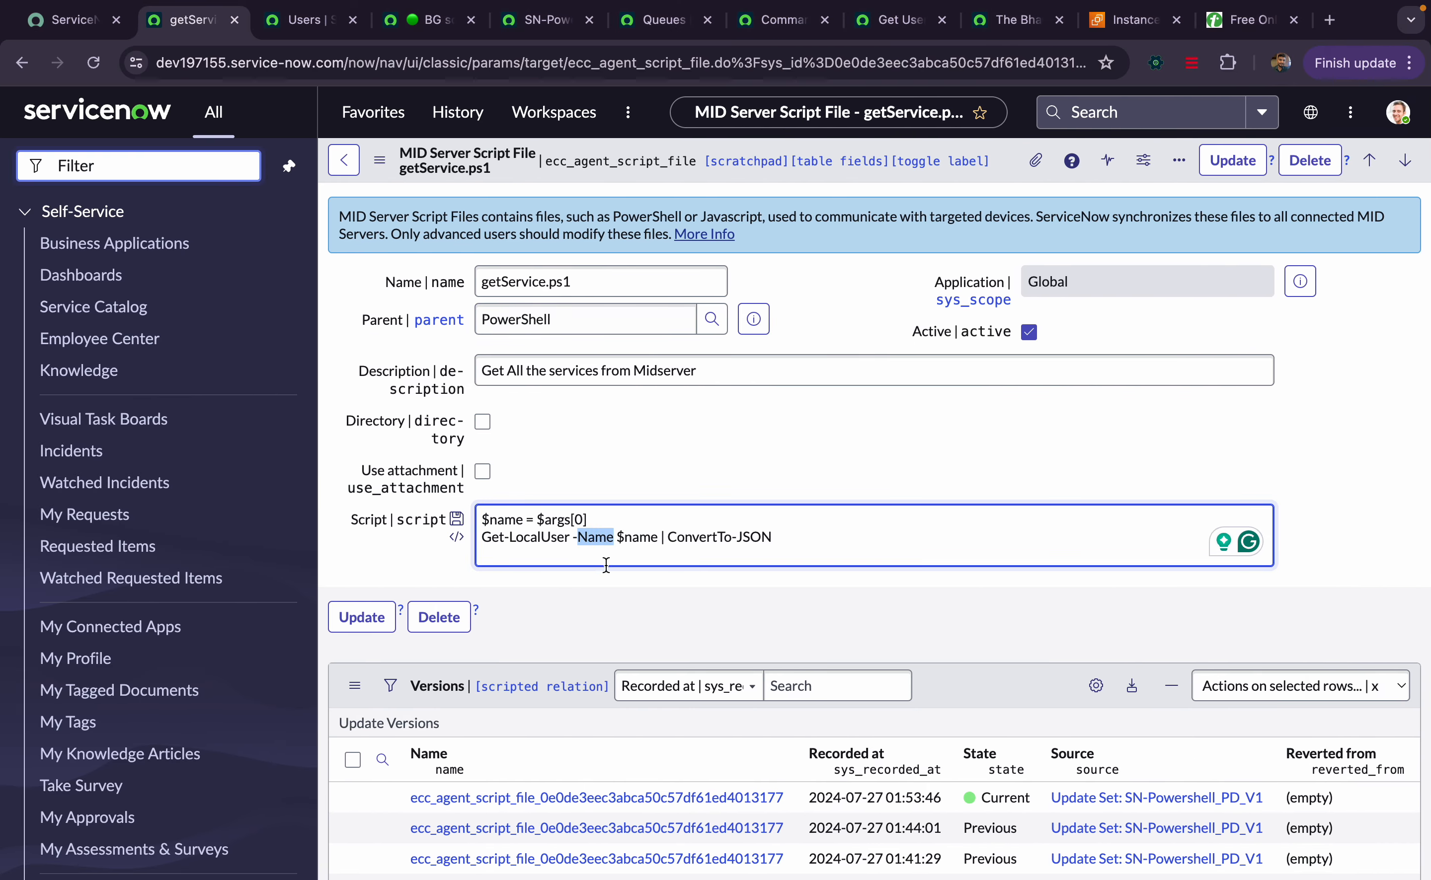
Return to the getService.ps1 record in ServiceNow and examine the $name variable and $args[0] assignment.
click(515, 532)
double_click(496, 520)
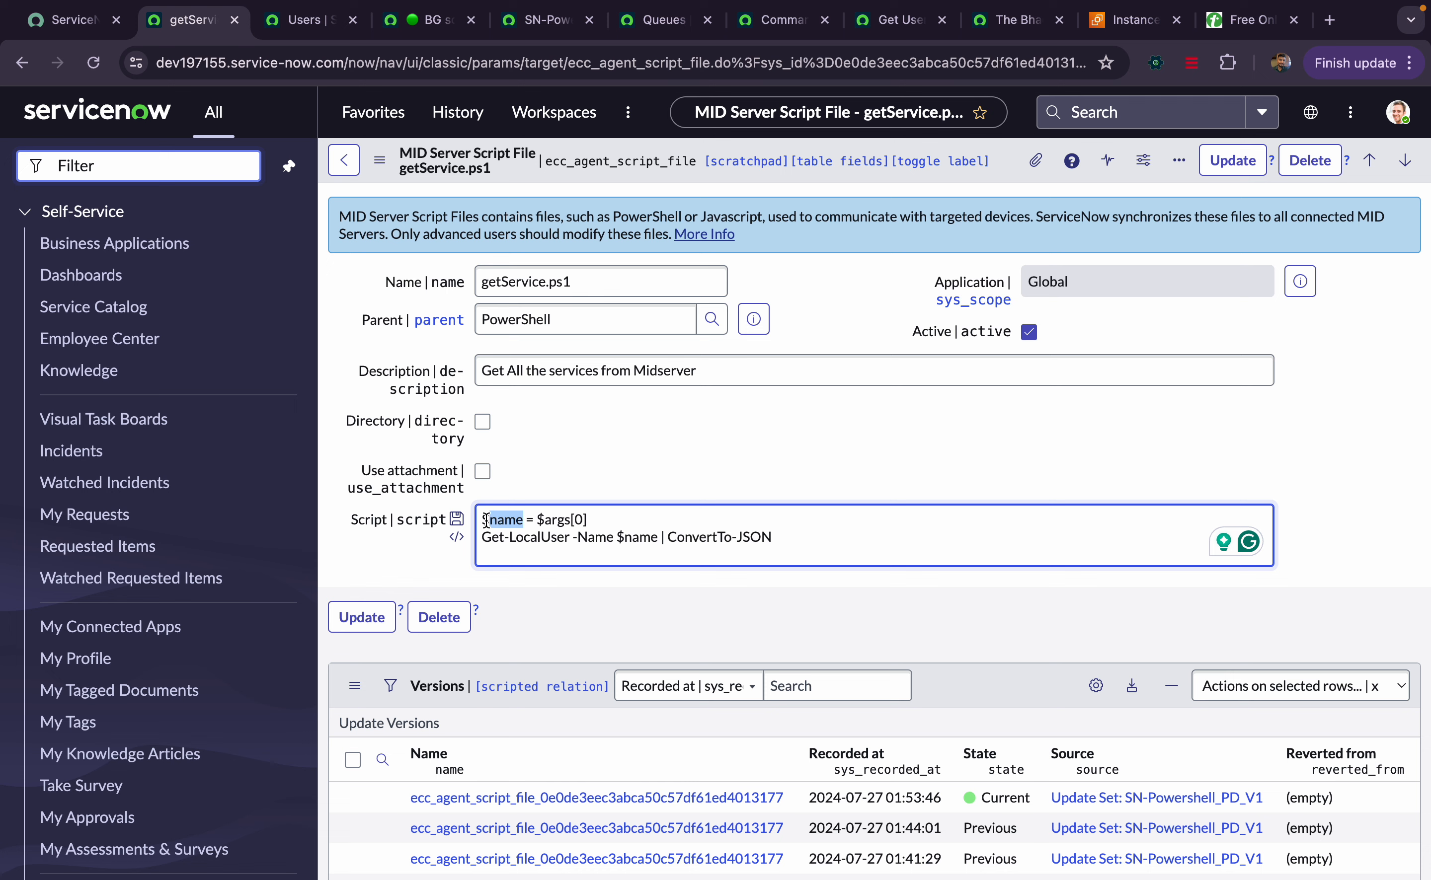
click(529, 527)
double_click(561, 522)
click(570, 520)
double_click(581, 518)
click(611, 519)
Duplicate the $name assignment on a new line of the script and change the copy to $nameNew = $args[1].
drag(612, 519, 479, 519)
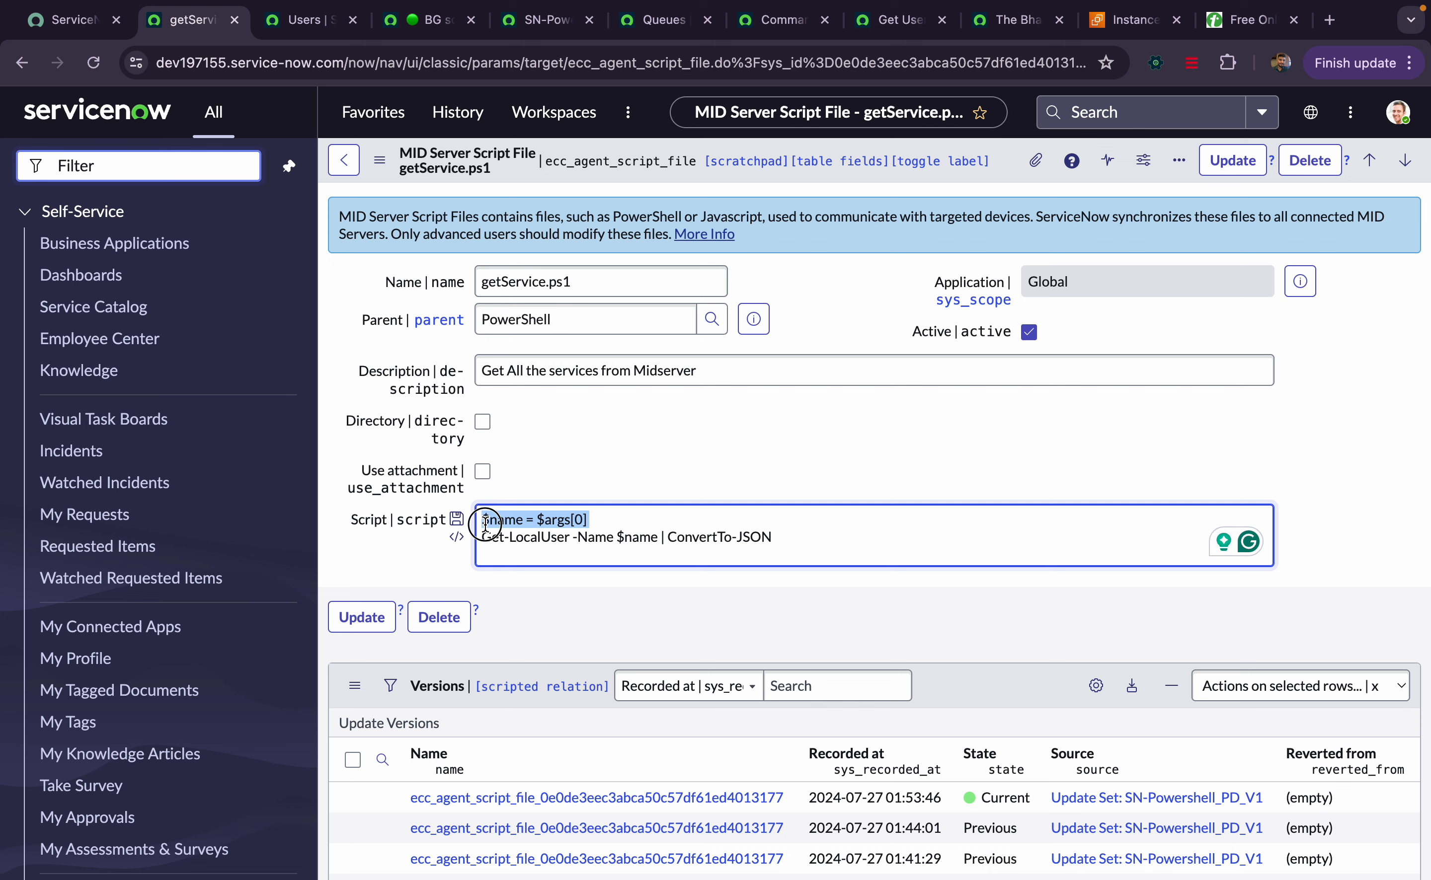
key(ctrl+c)
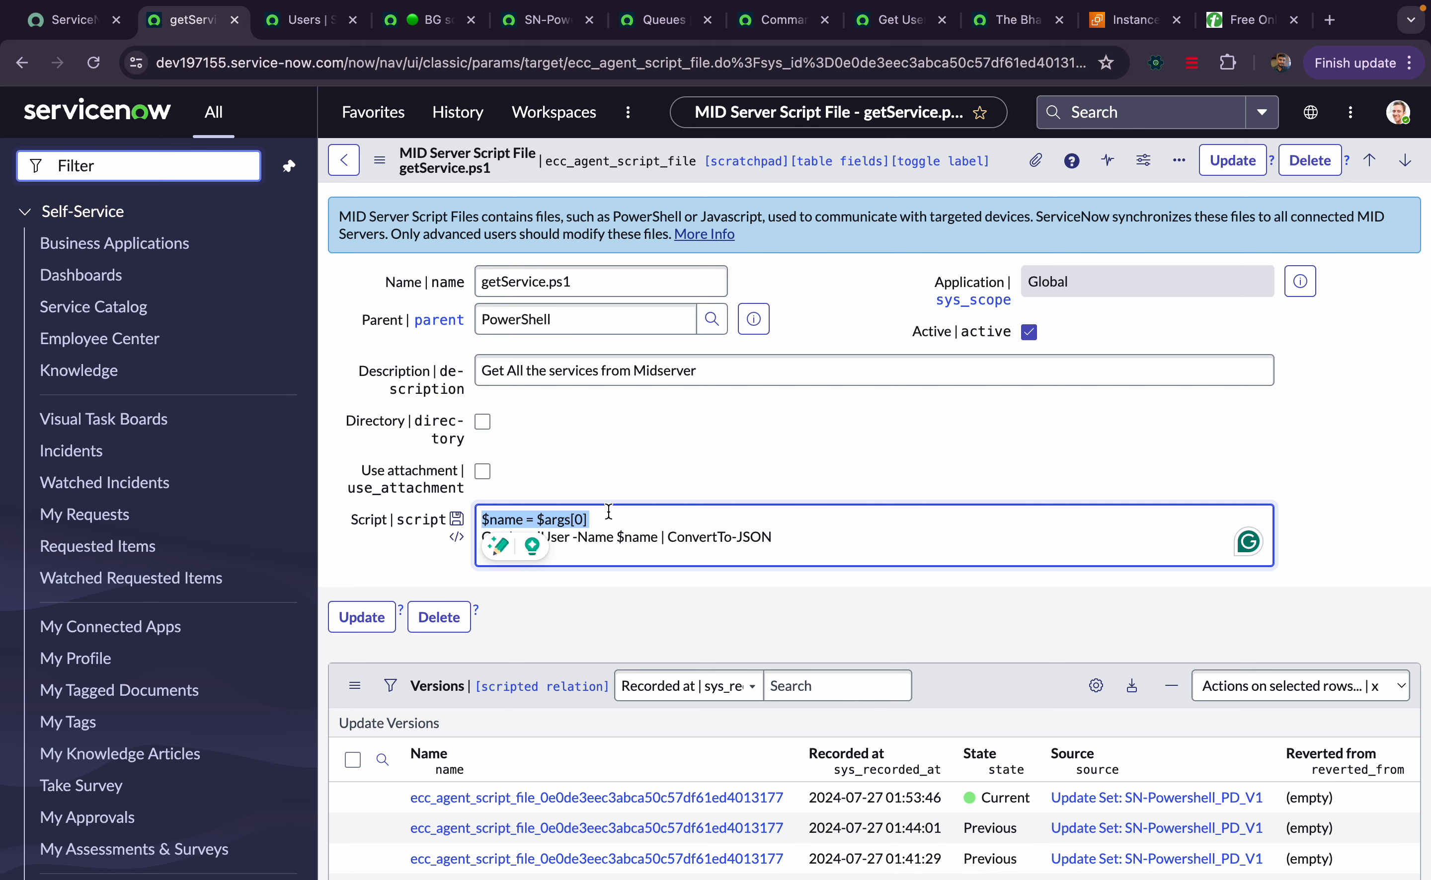
click(611, 515)
key(Return)
key(ctrl+v)
key(Return)
click(579, 536)
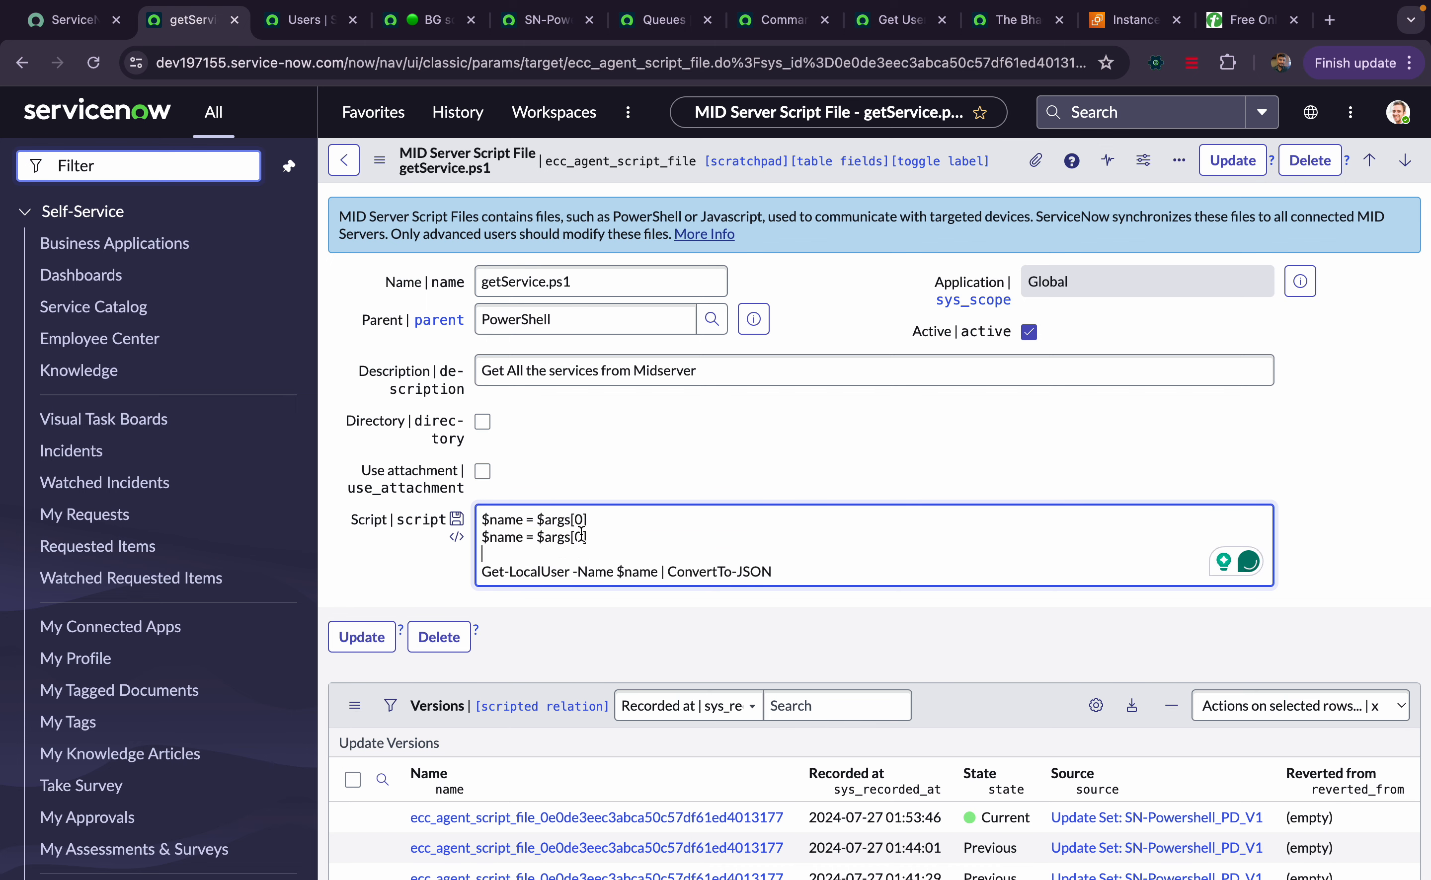
key(BackSpace)
text(1)
click(522, 536)
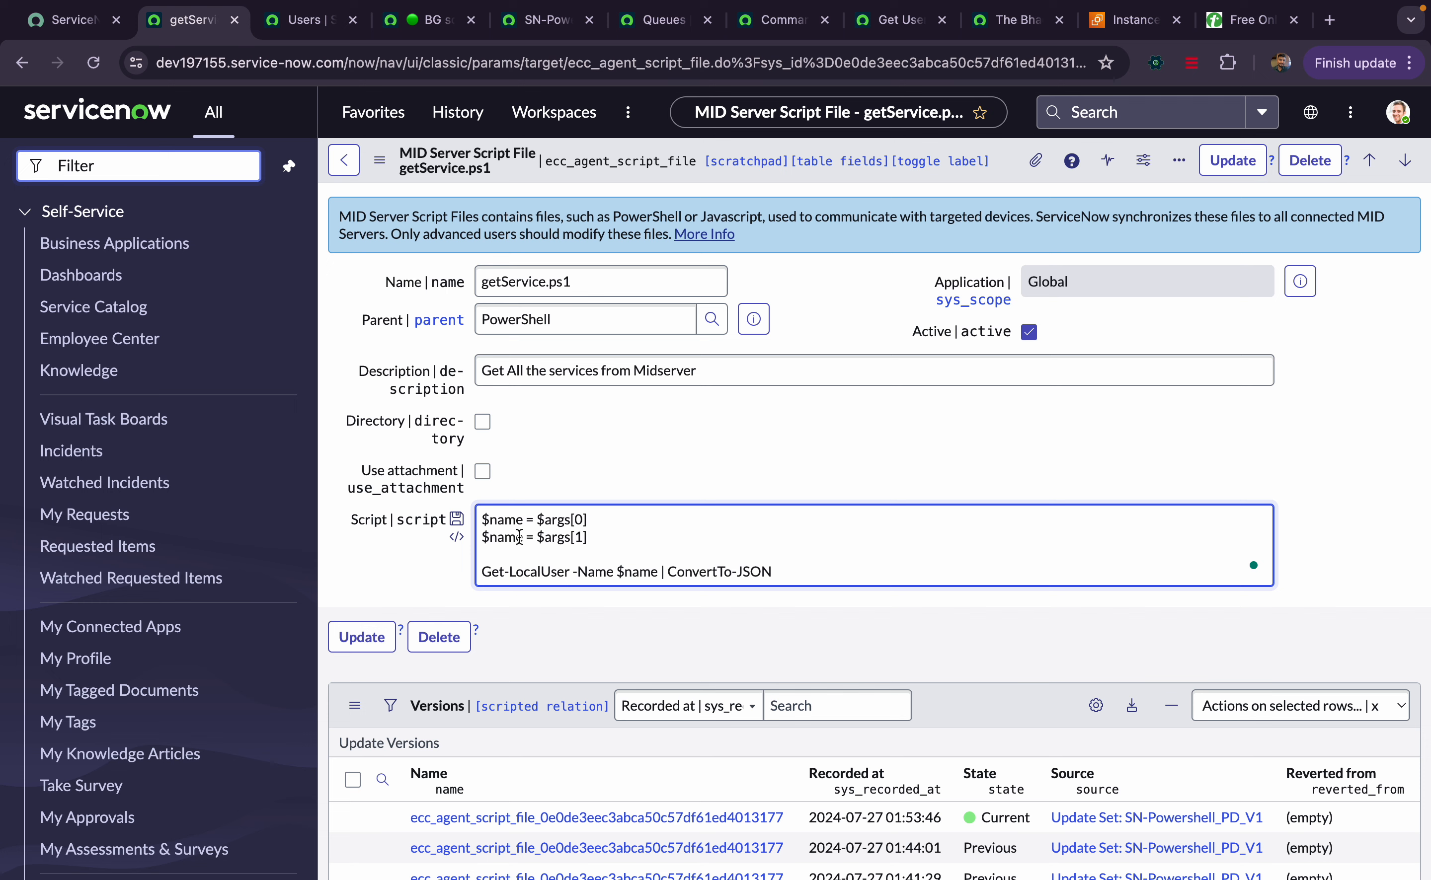
text(New)
double_click(522, 537)
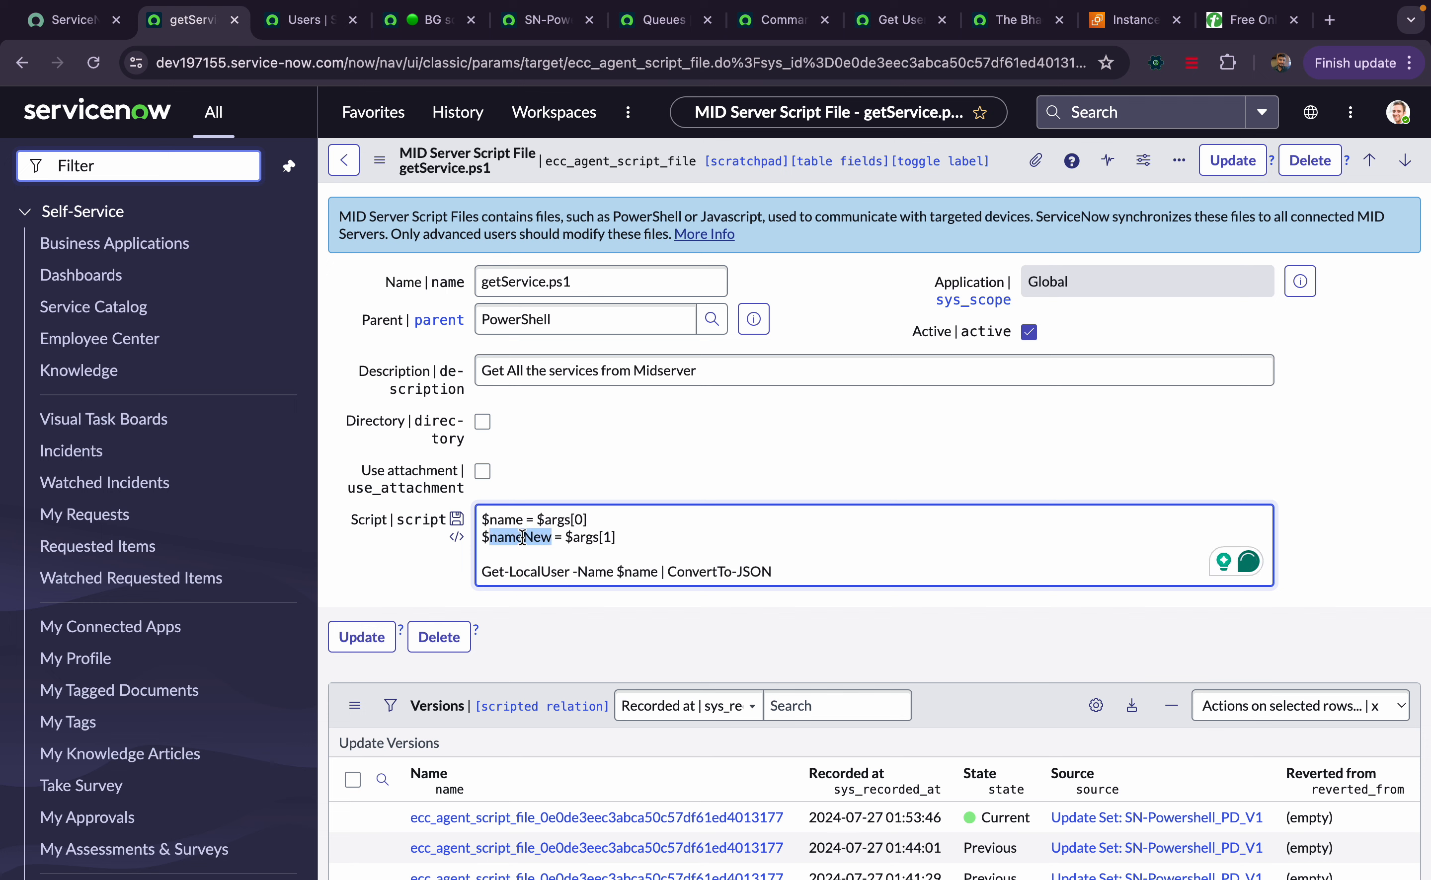
Remove the $nameNew = $args[1] line and the extra blank lines from the script.
click(618, 537)
drag(615, 537, 462, 552)
key(BackSpace)
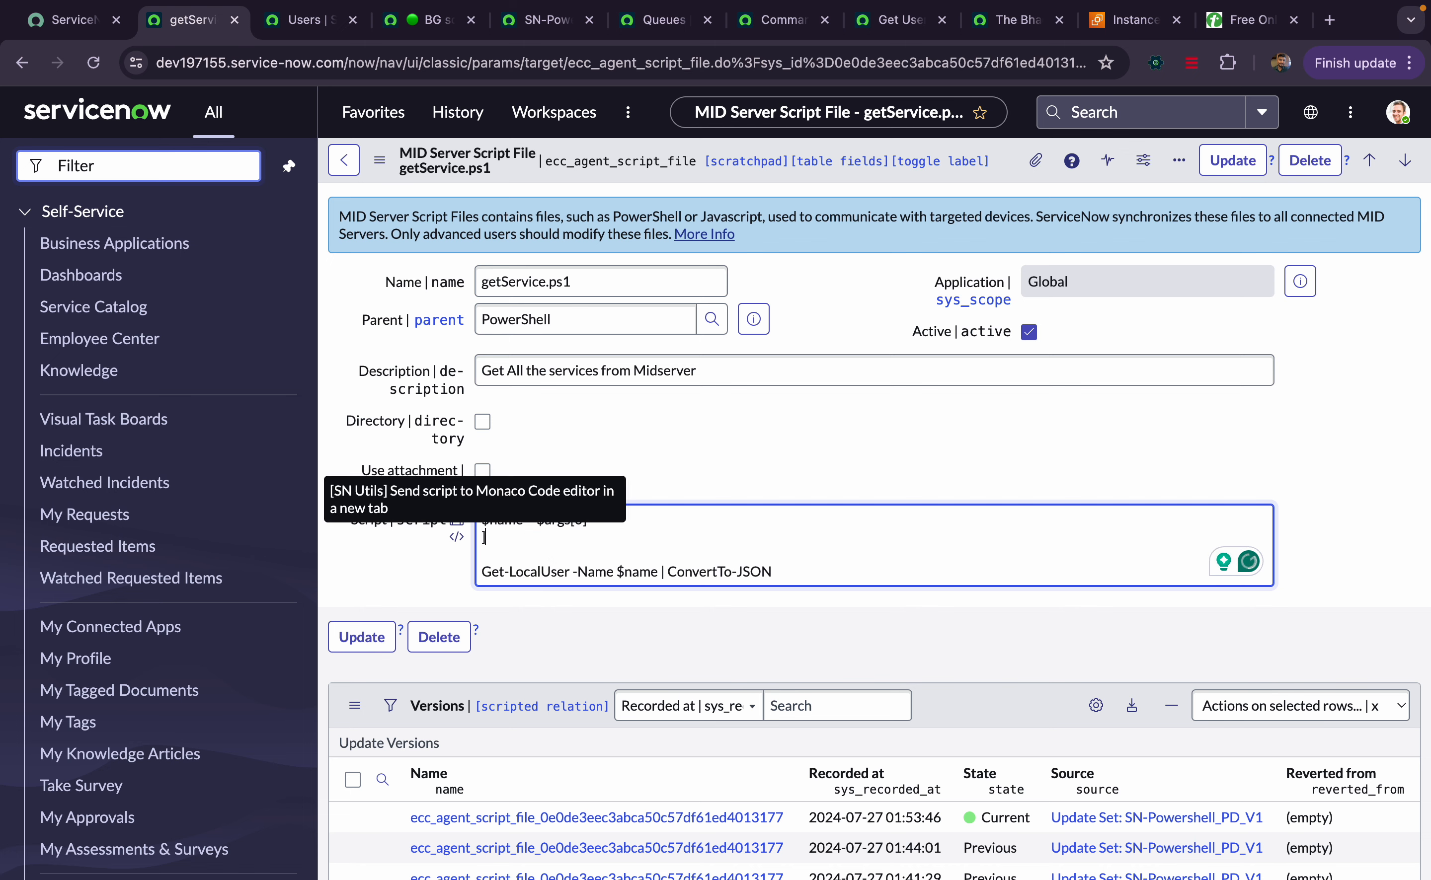
key(BackSpace)
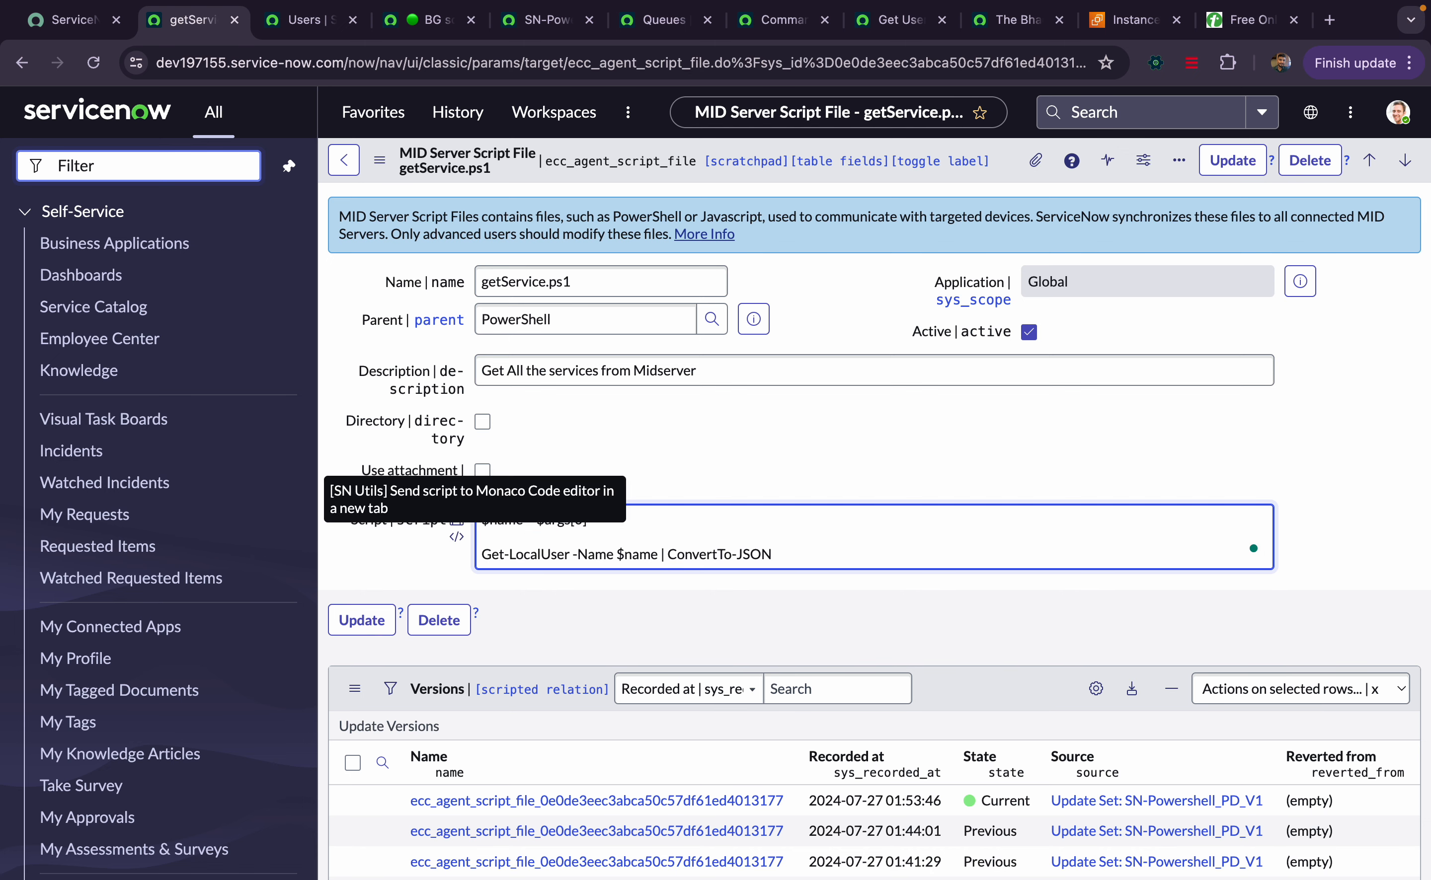
key(BackSpace)
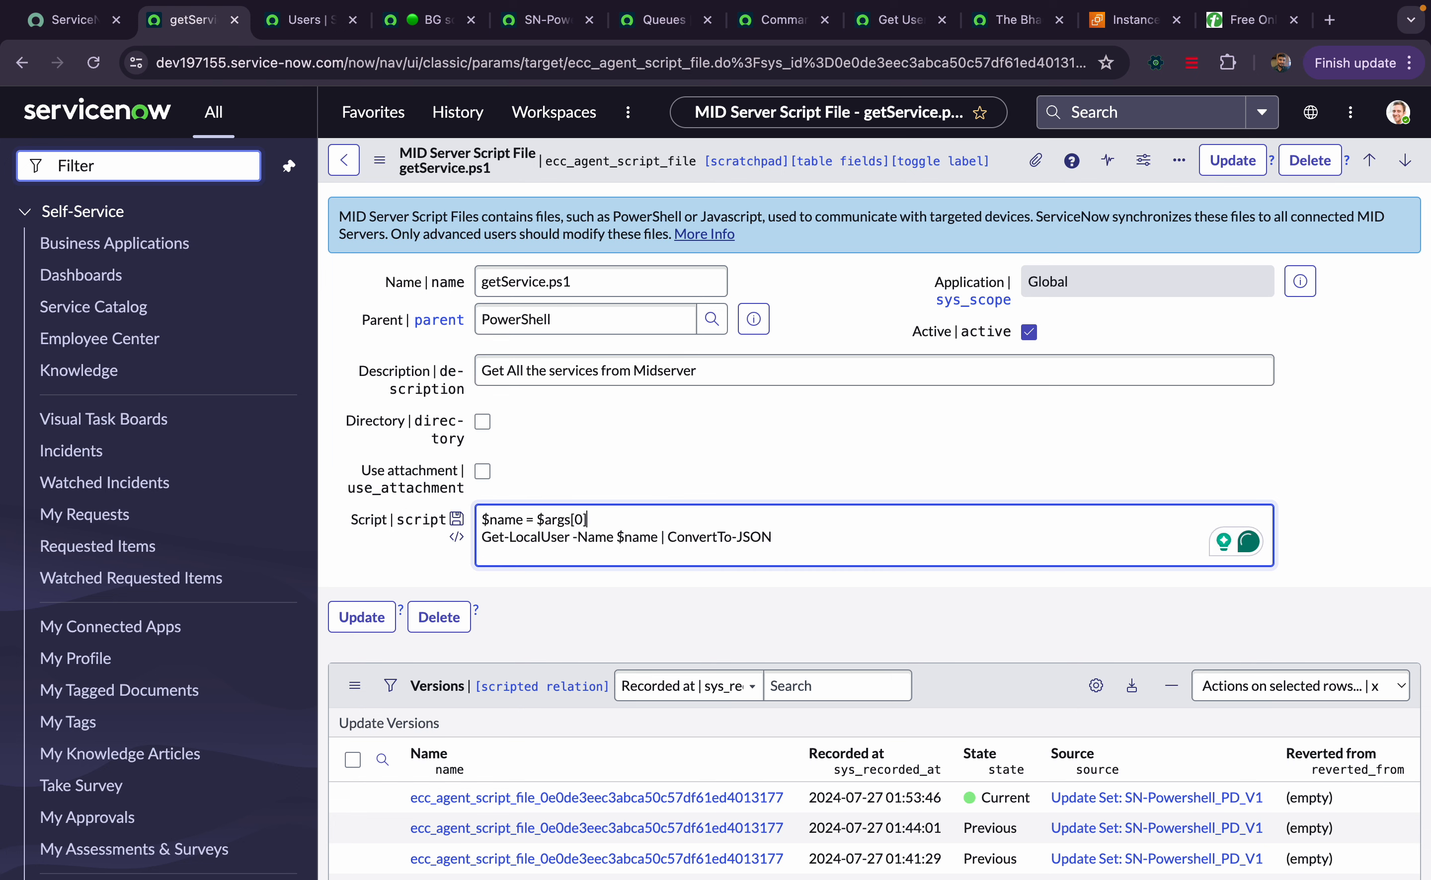
Examine the parts of the script's Get-LocalUser line: the command, the $name argument and the ConvertTo-JSON conversion.
click(786, 539)
double_click(498, 537)
click(550, 542)
drag(617, 537, 658, 536)
click(665, 537)
drag(665, 537, 771, 537)
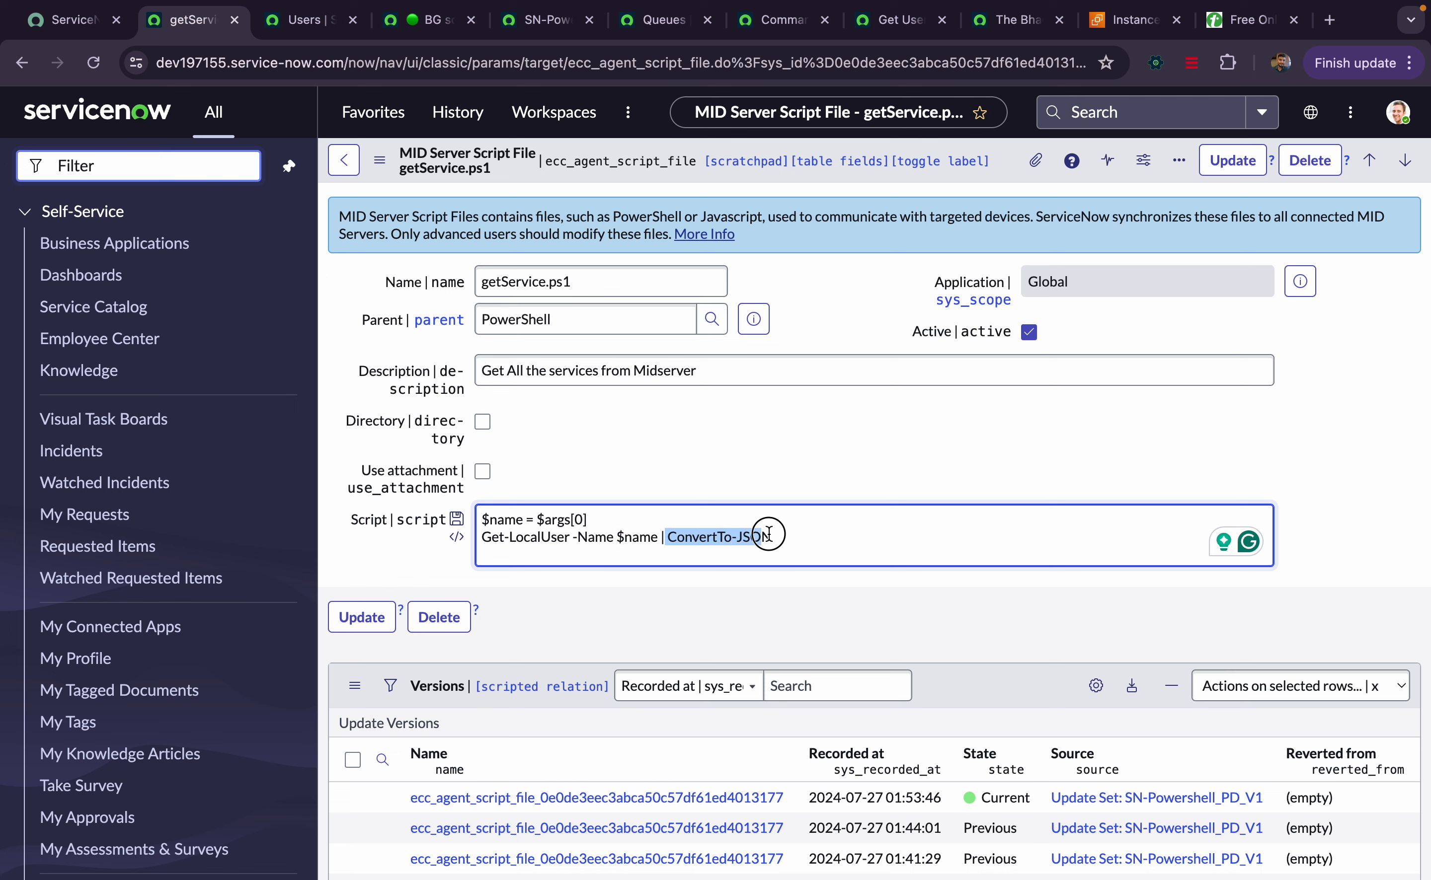
click(662, 437)
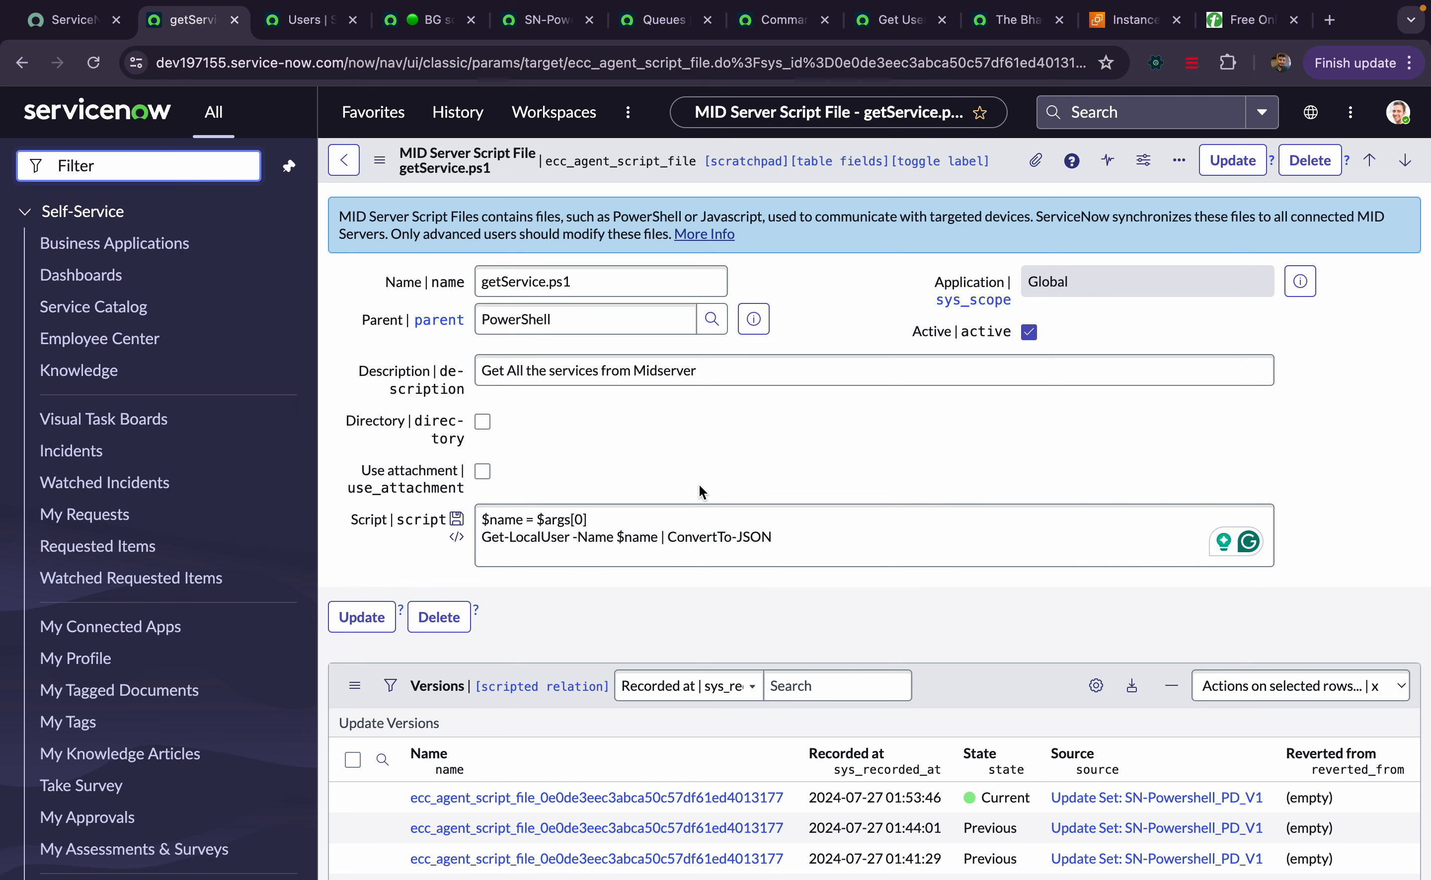
drag(616, 537, 656, 537)
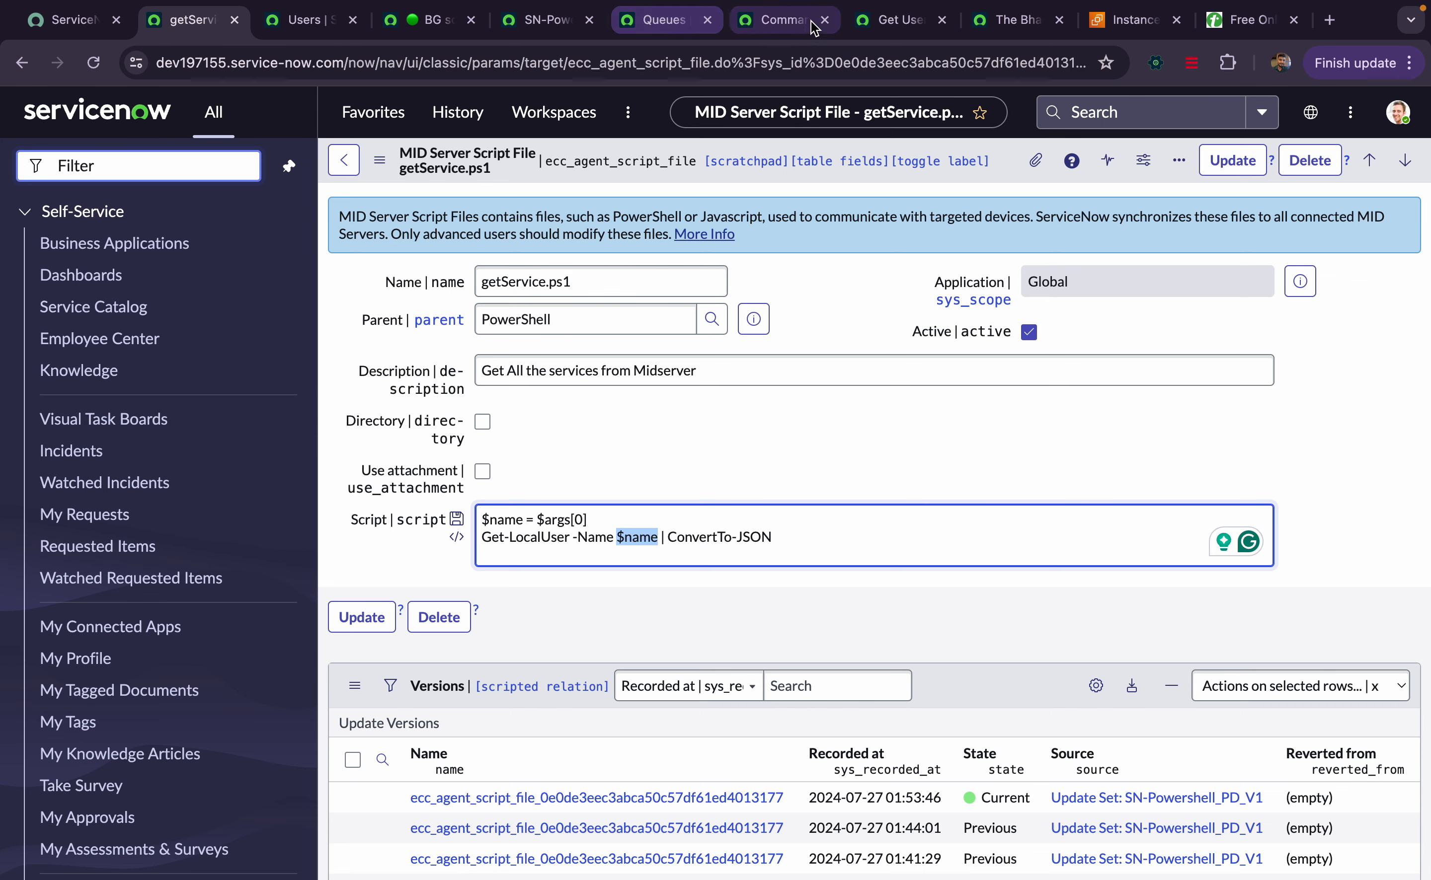
Check the inputs and outputs of the Get User Details From MID Server subflow, and return to the getService.ps1 record.
click(890, 19)
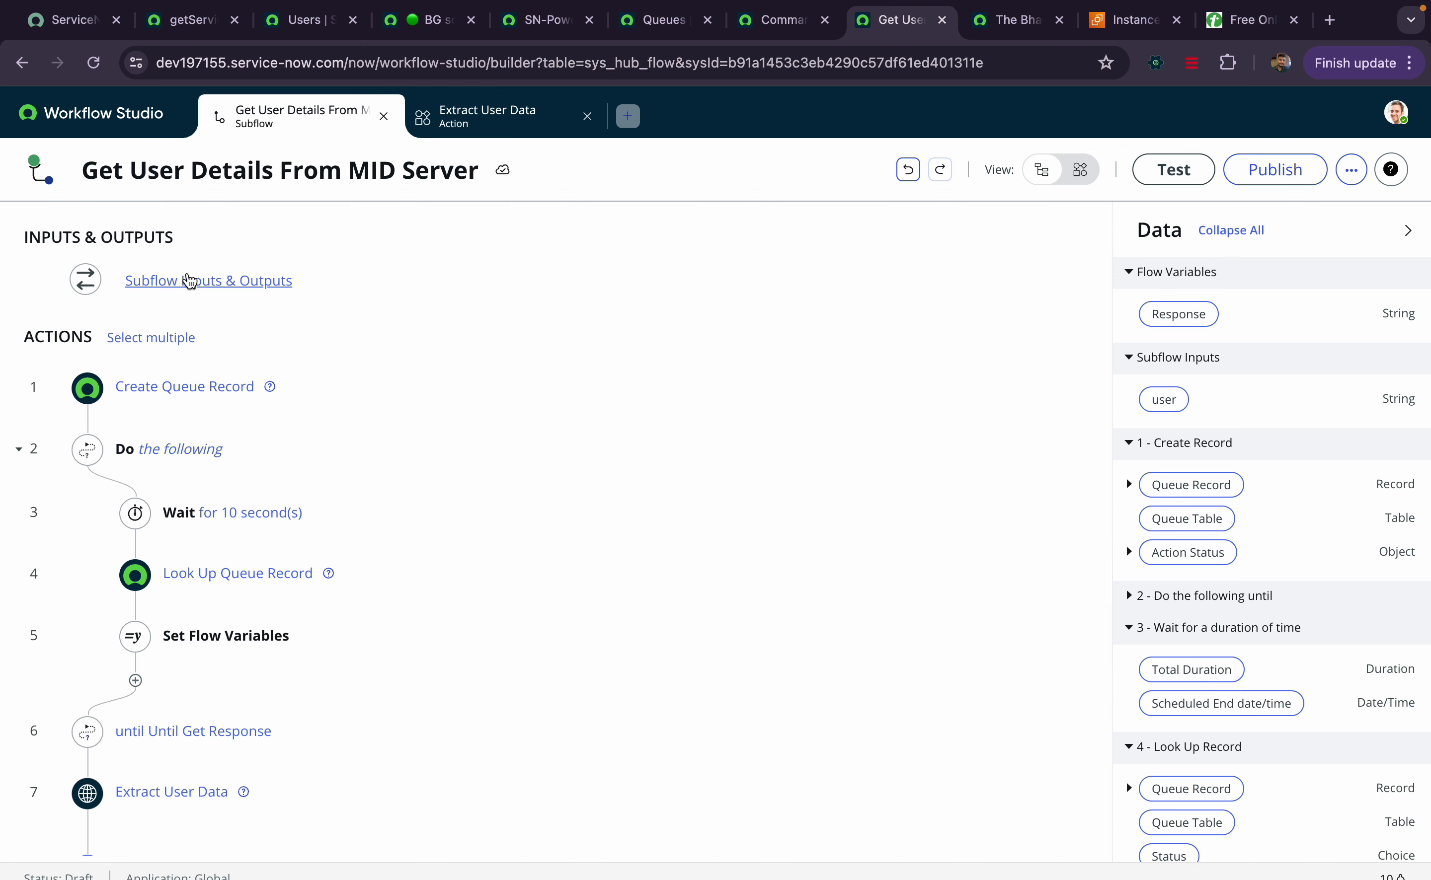
click(248, 292)
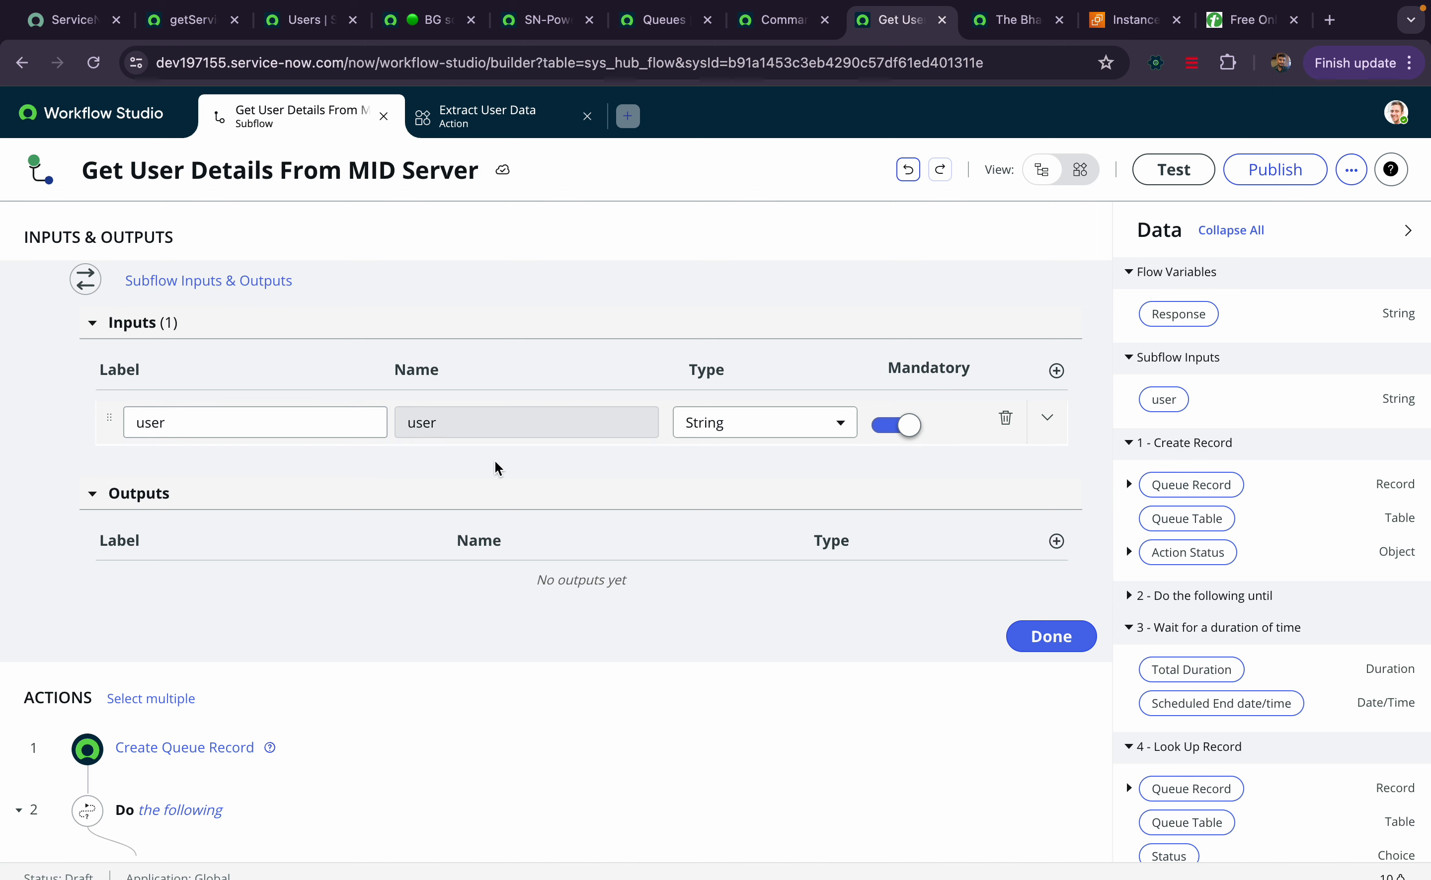
click(1050, 636)
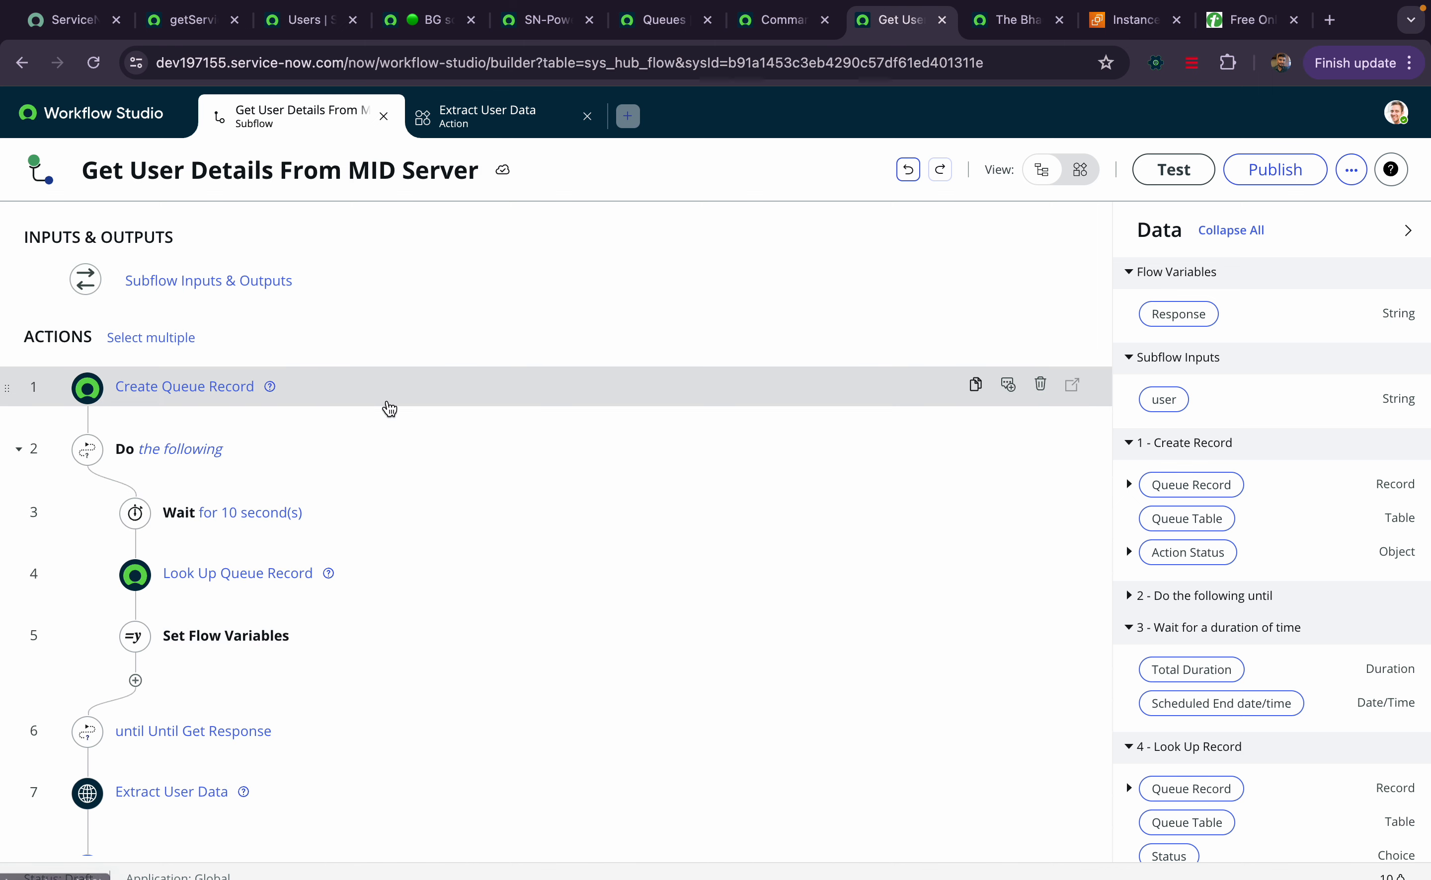
click(187, 19)
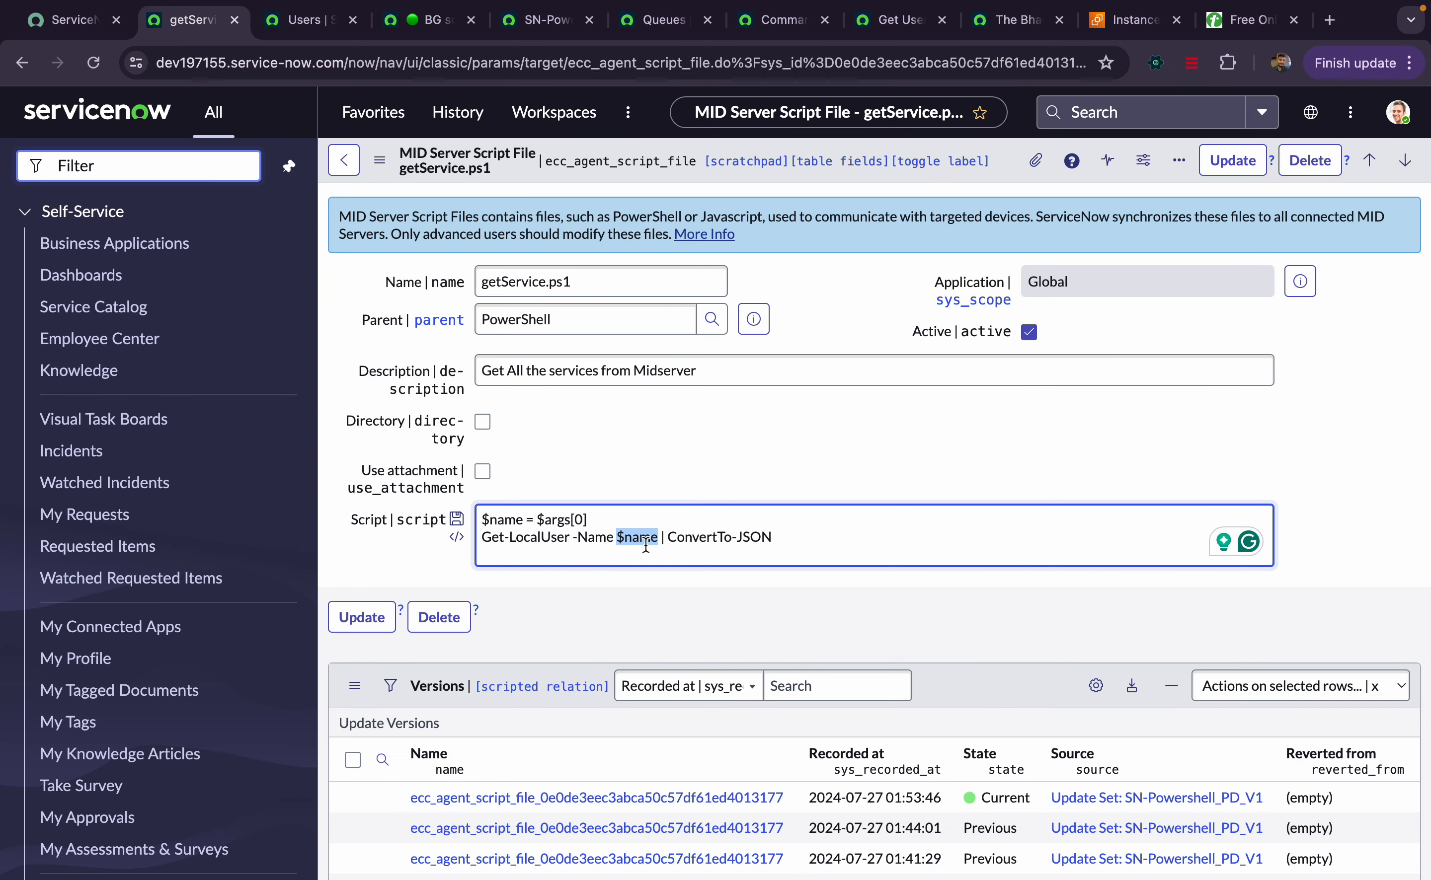
In the Get User Details From MID Server subflow, expand Create Queue Record and examine the Payload script's powershell command for getService.ps1.
click(876, 21)
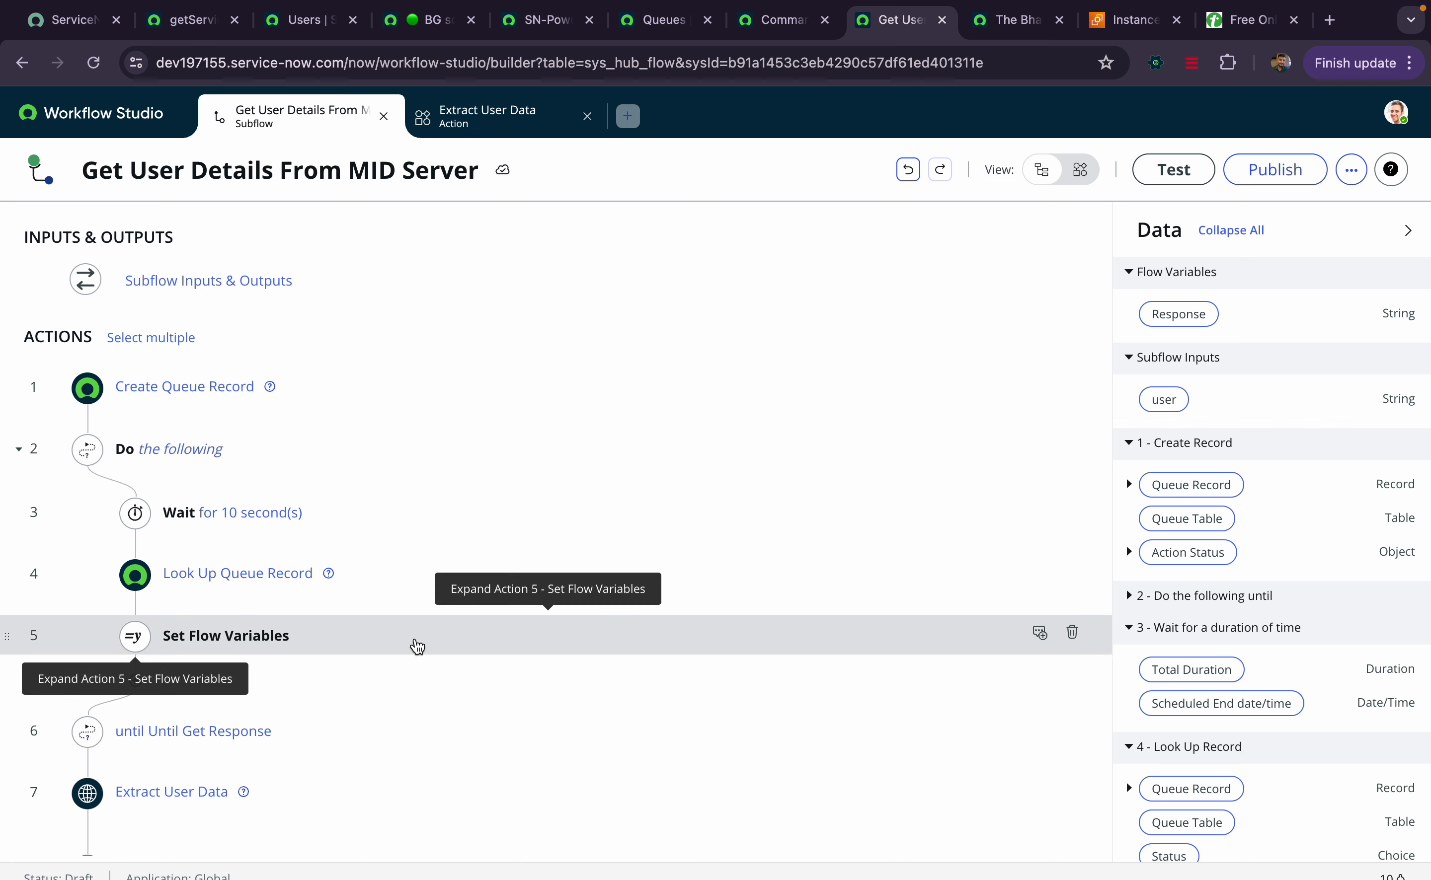
click(192, 389)
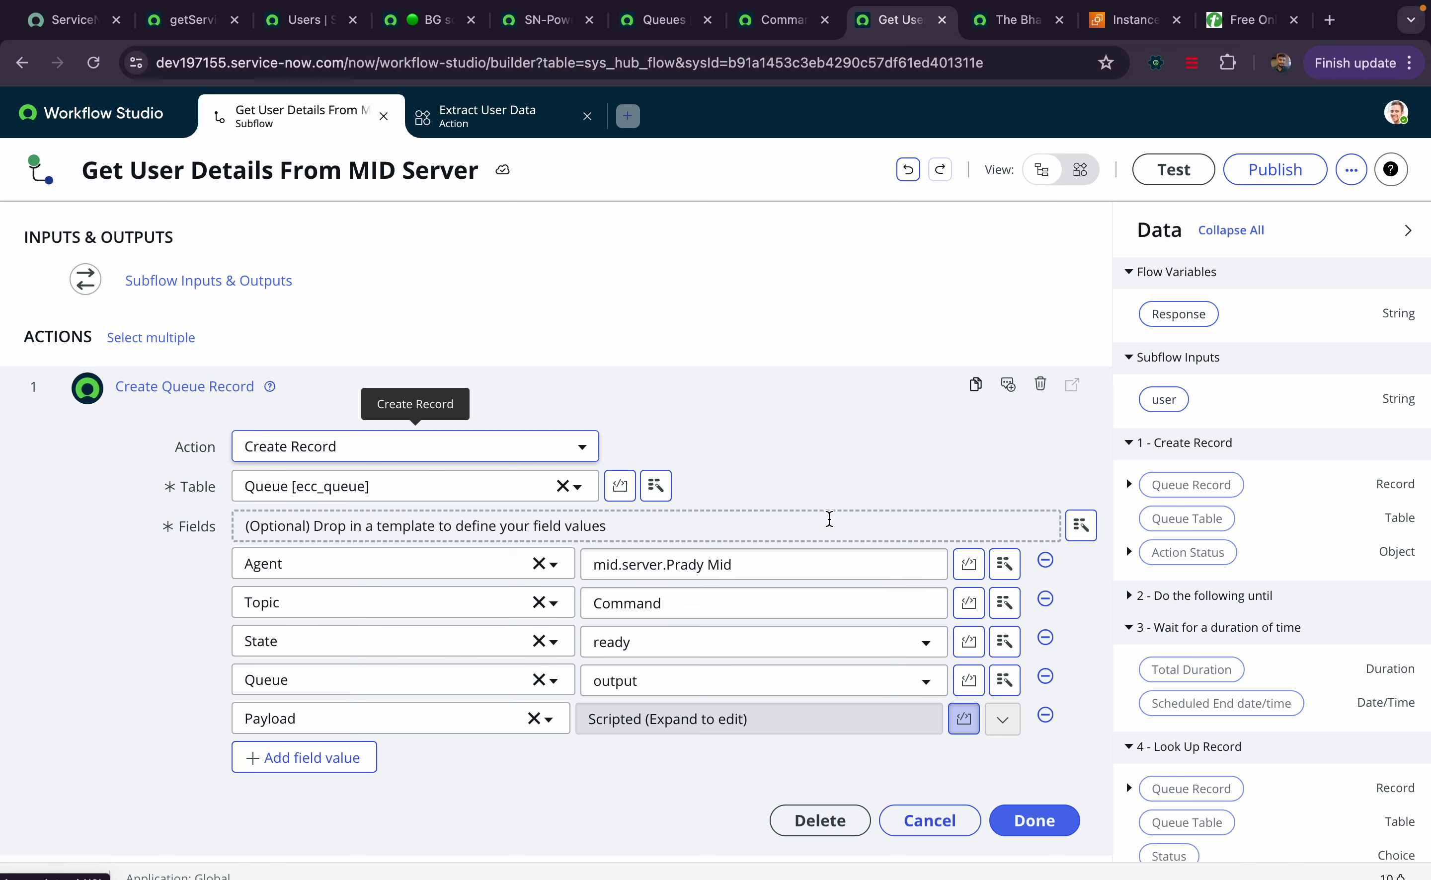
click(1003, 722)
scroll(1088, 661, down, 2)
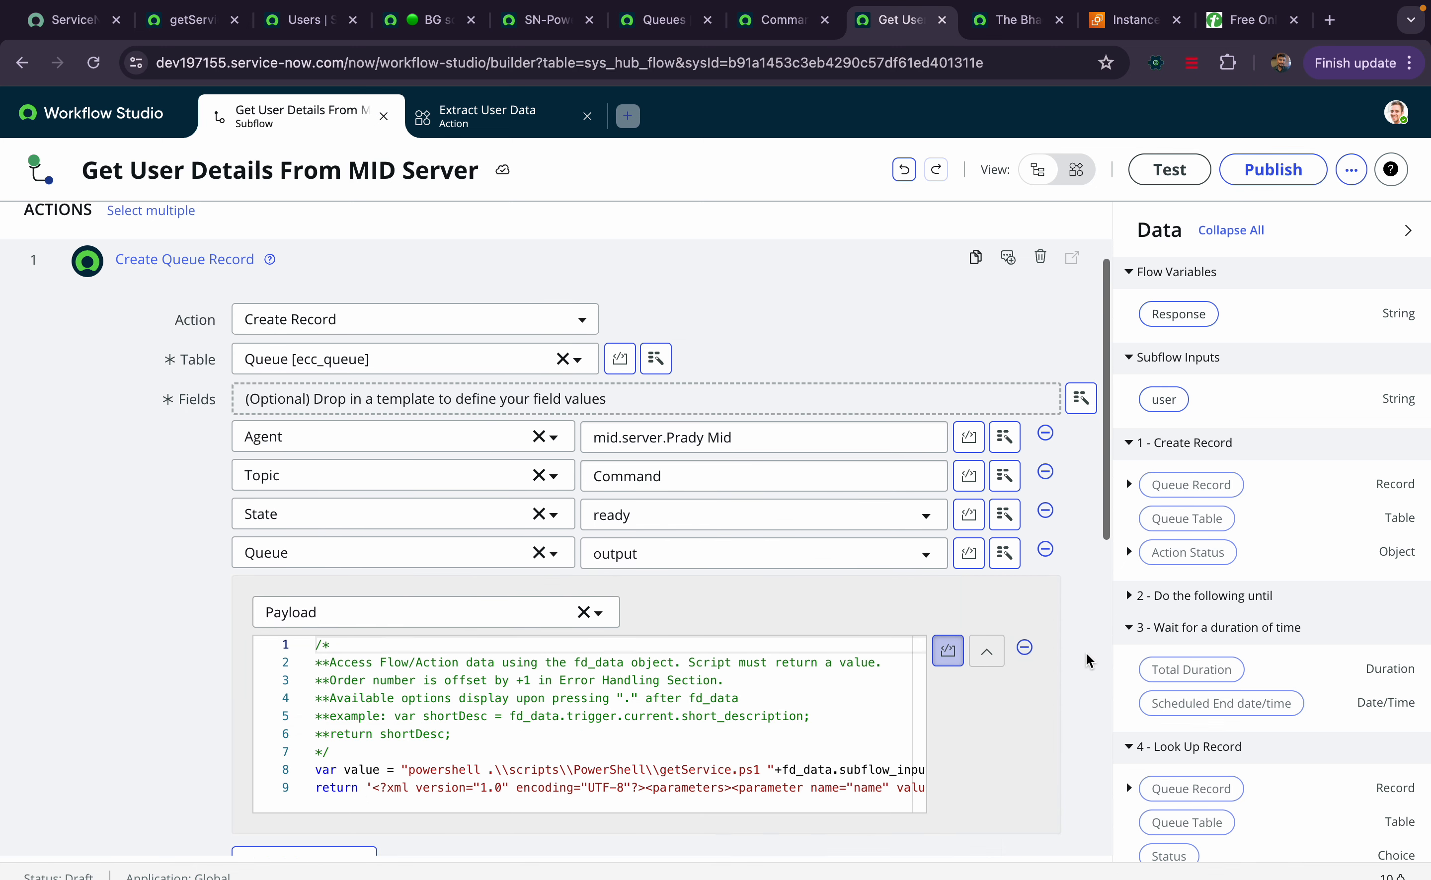
scroll(1086, 661, down, 2)
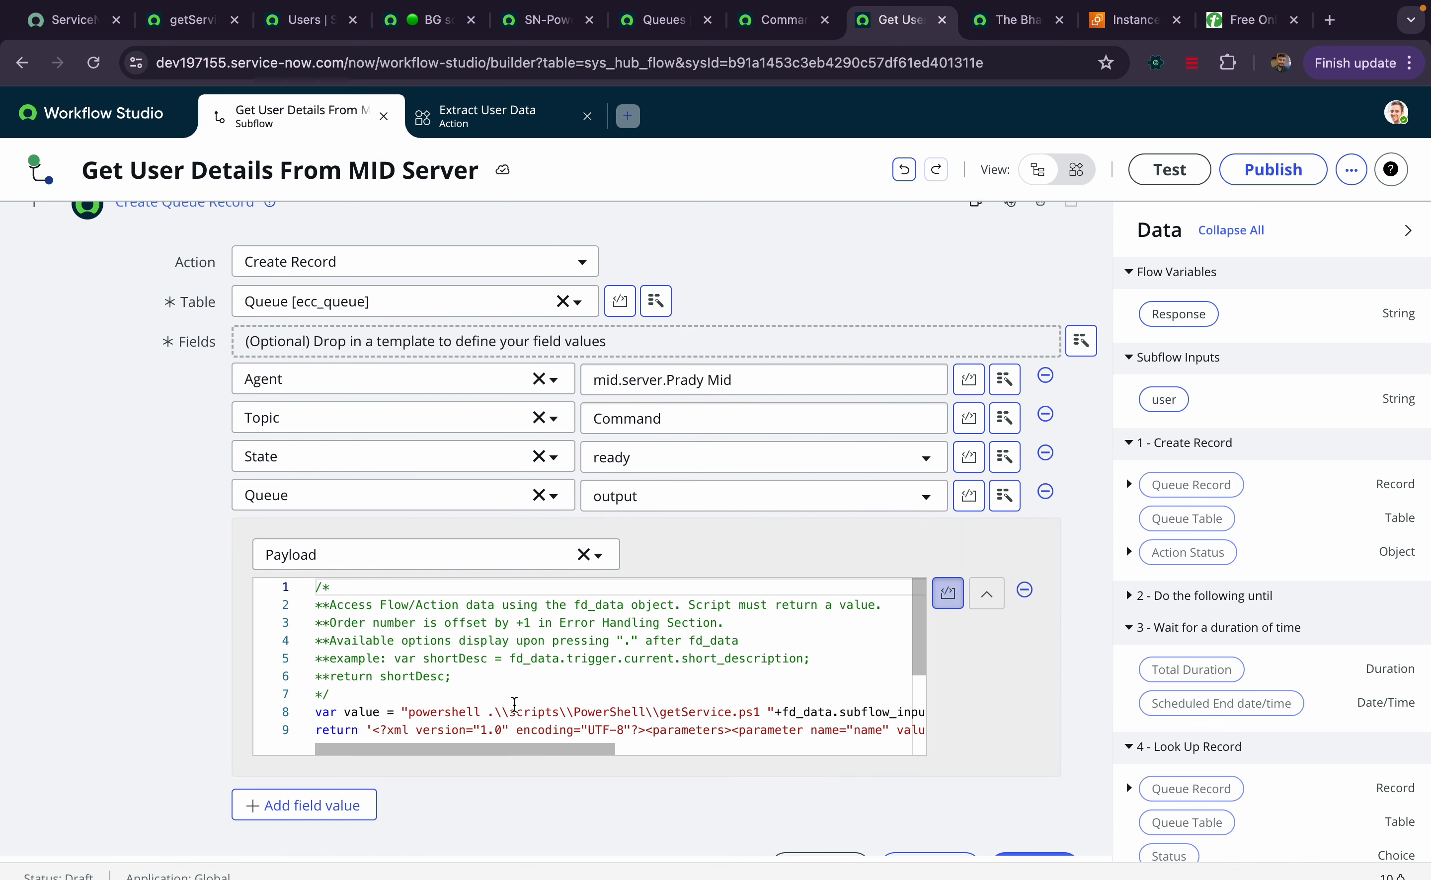
scroll(515, 704, down, 1)
drag(408, 672, 762, 681)
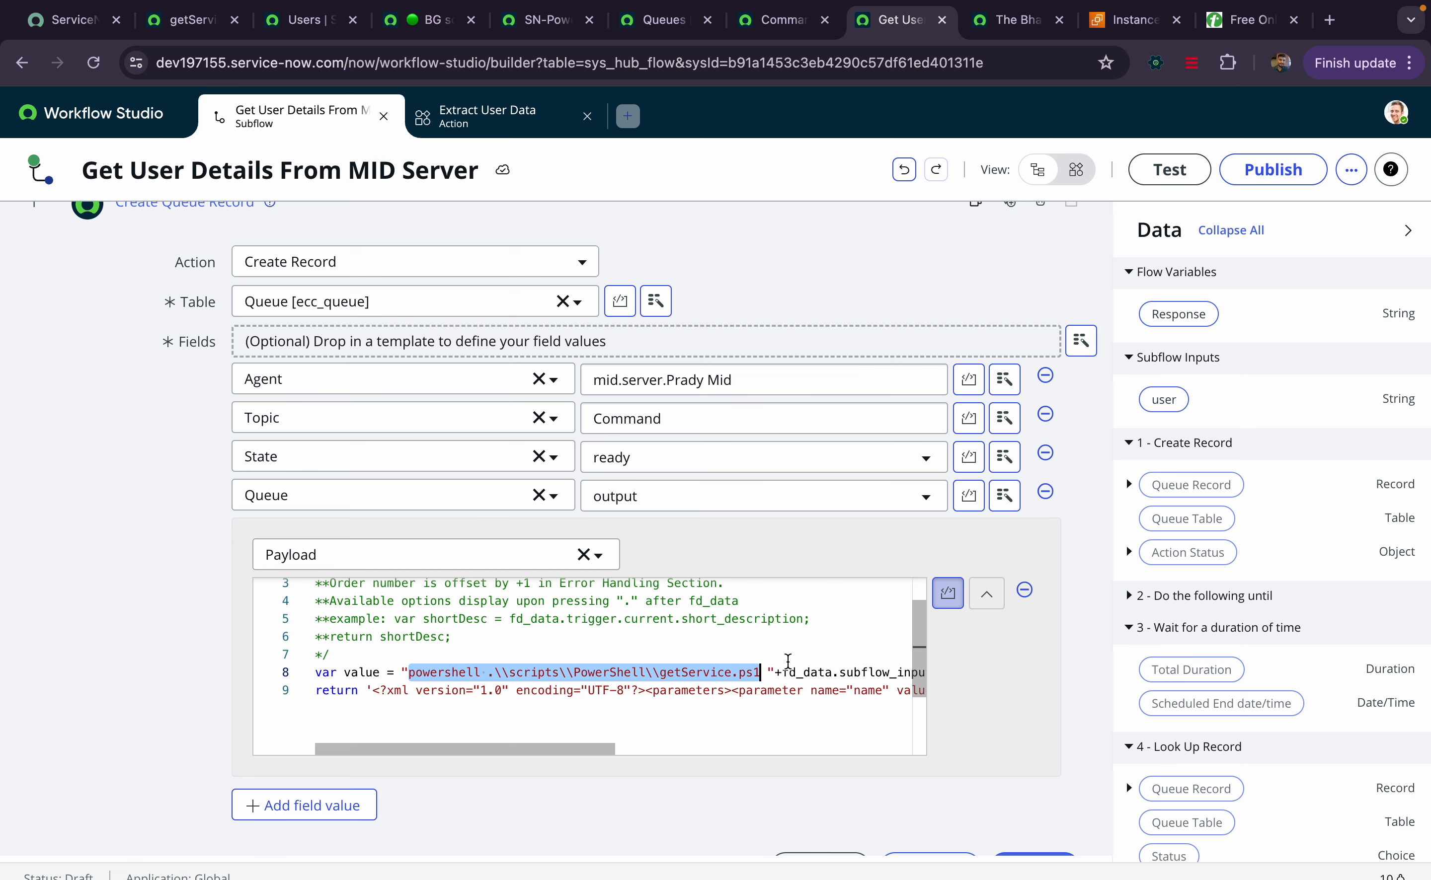
click(782, 670)
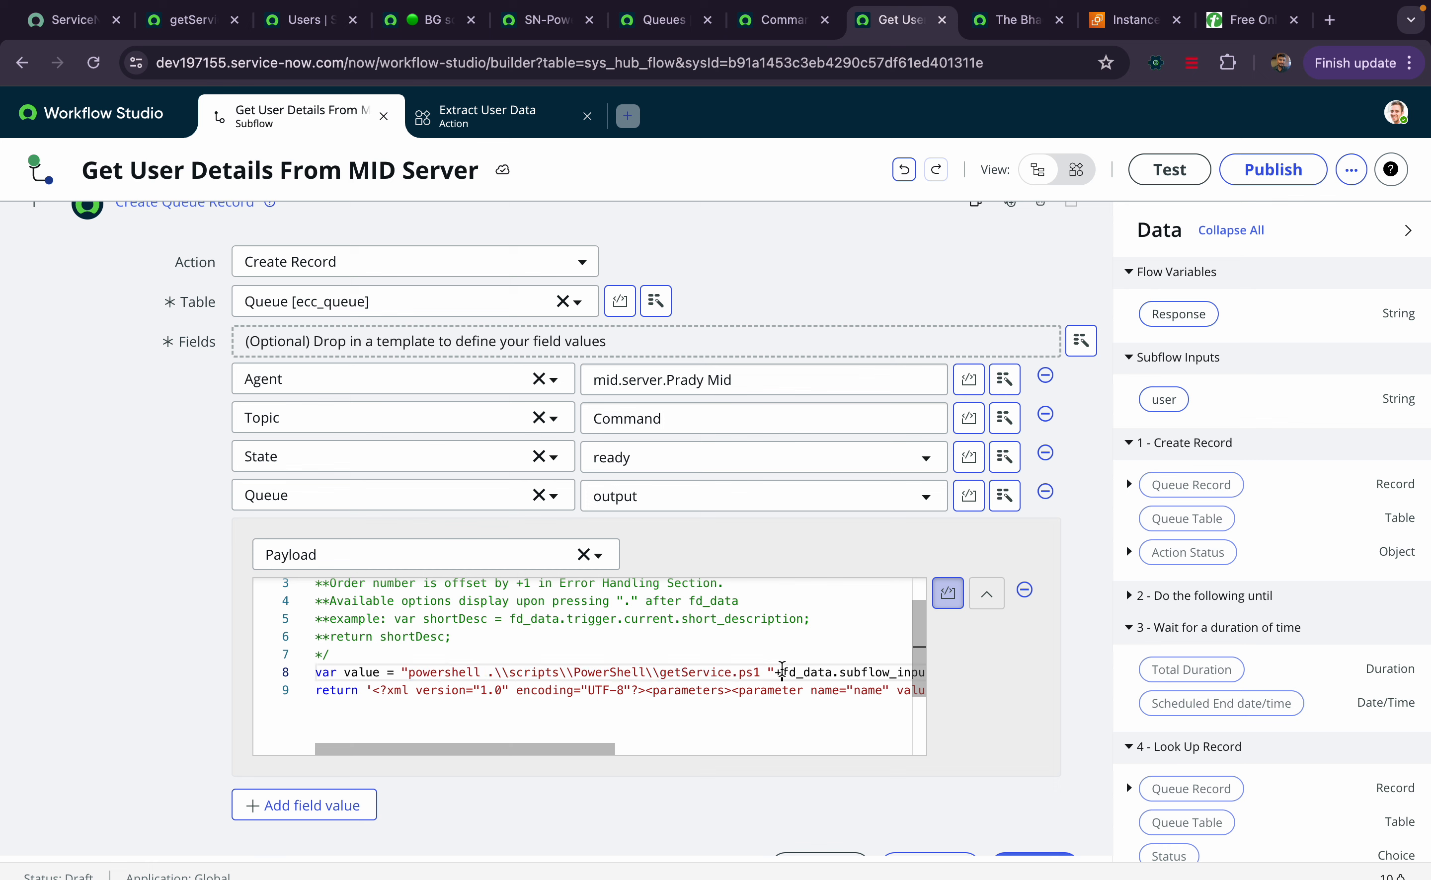
Examine how the Payload script appends the subflow's user input to the command, and compare it with $args[0] in getService.ps1.
drag(760, 675, 768, 675)
scroll(648, 688, right, 10)
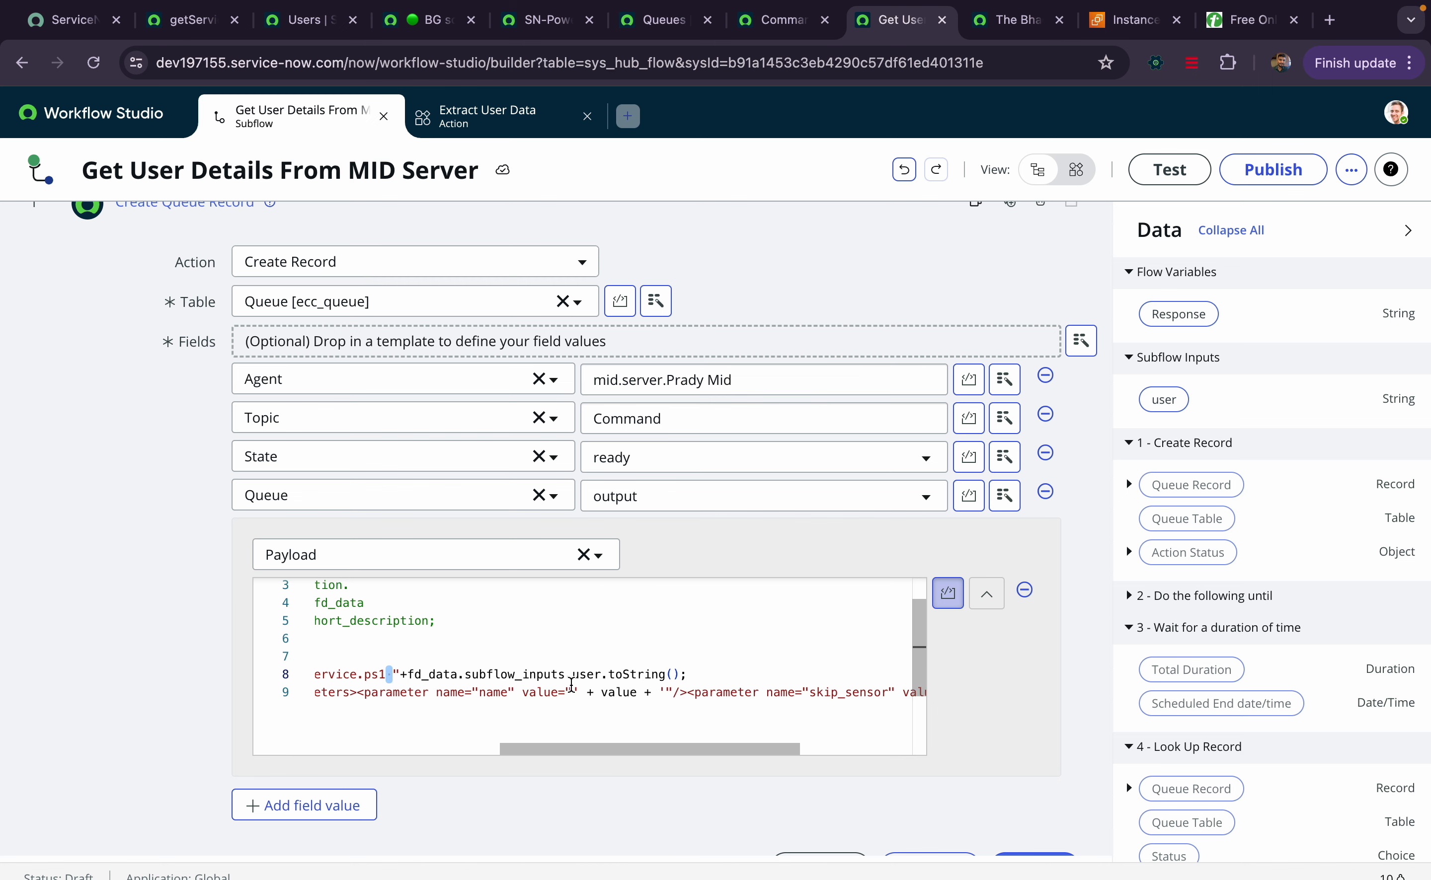
scroll(845, 499, up, 3)
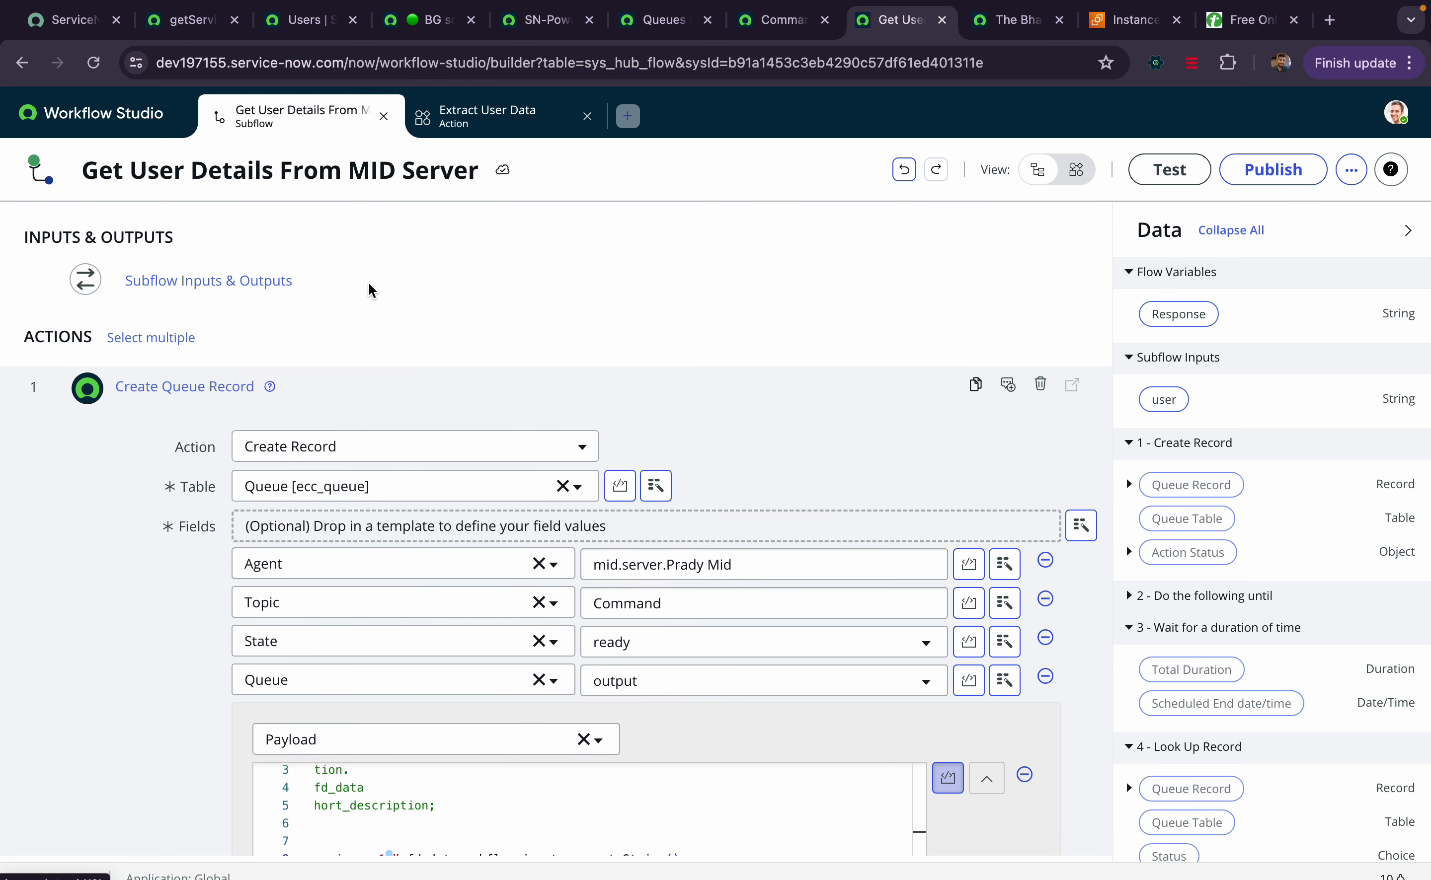
scroll(905, 473, down, 4)
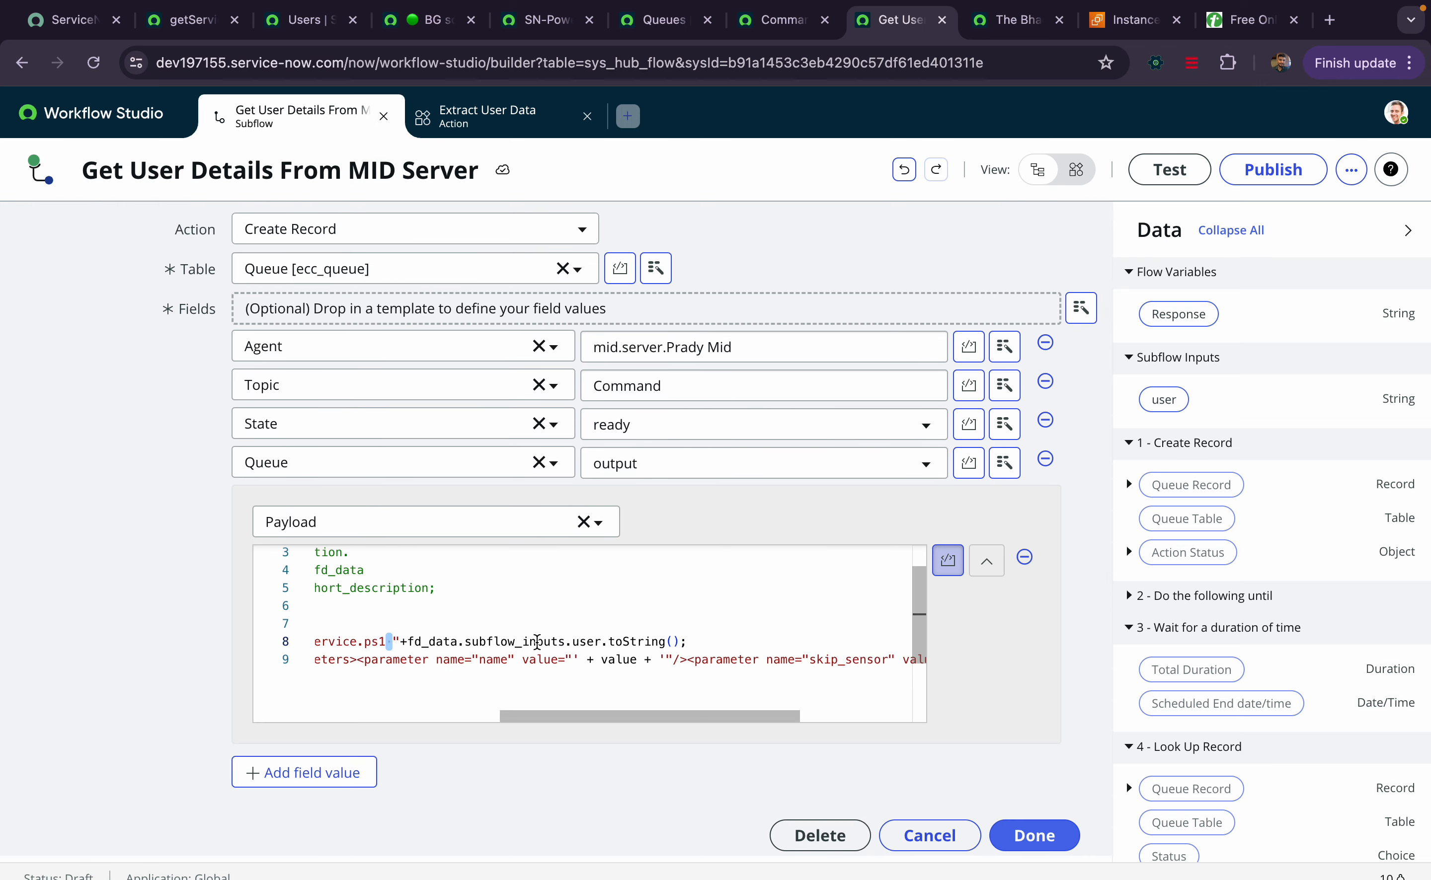
click(685, 642)
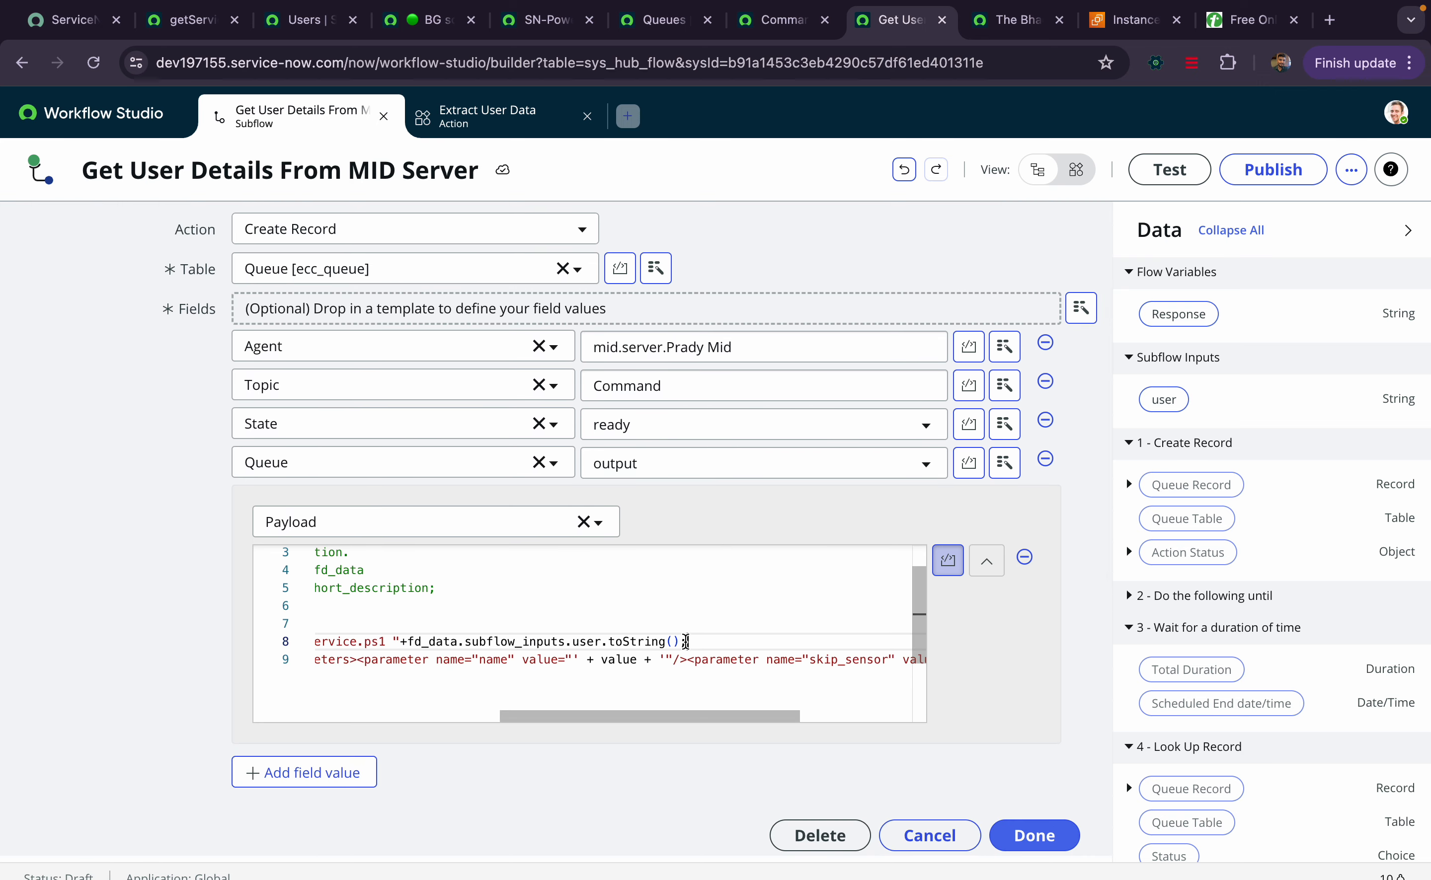
click(189, 20)
click(581, 519)
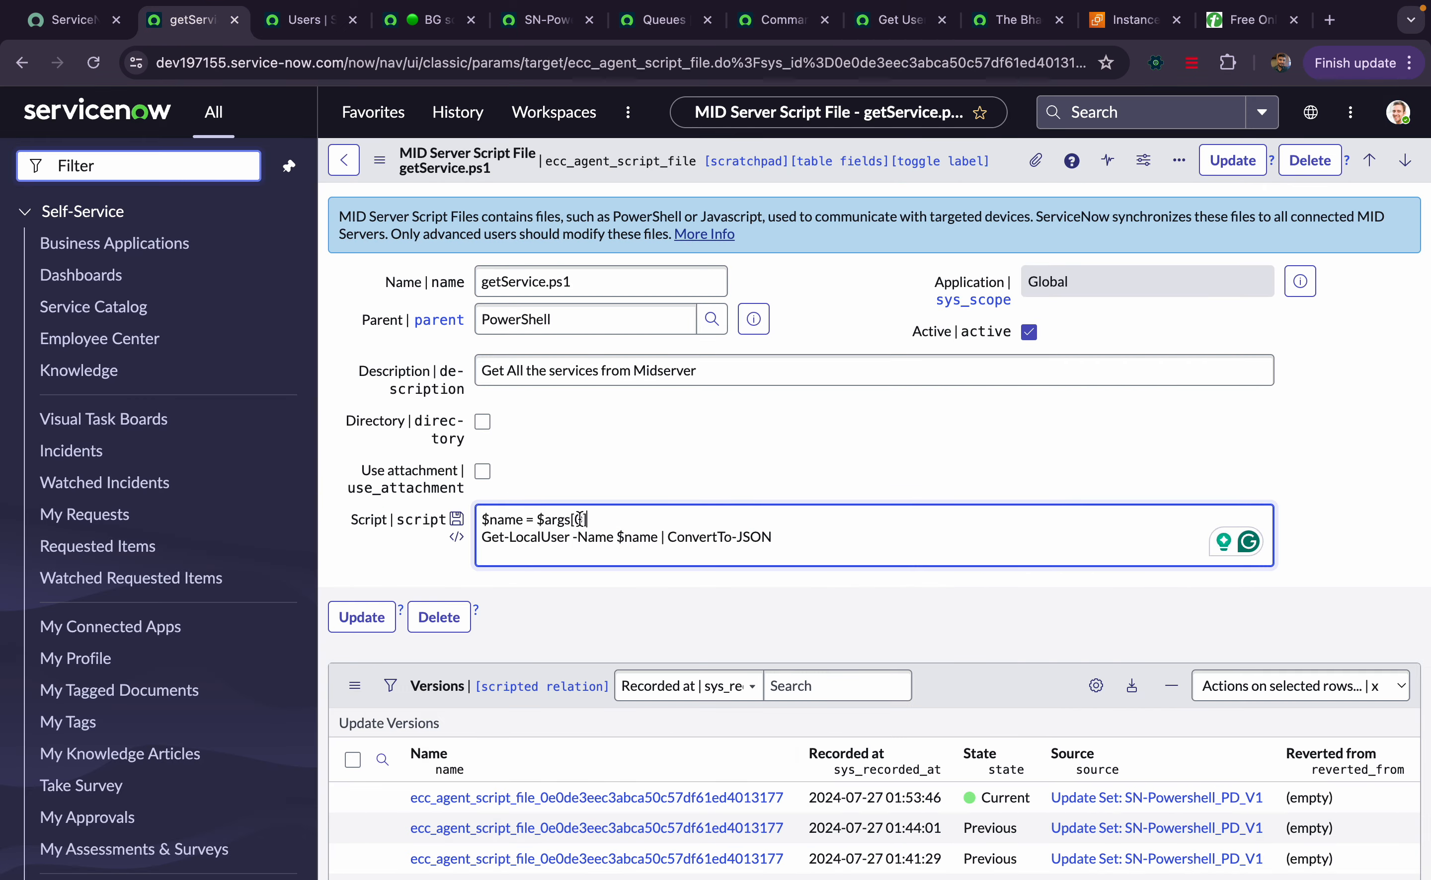
In the Create Queue Record Payload script, try appending a space and fd_data after user.toString() as a second argument.
click(1007, 19)
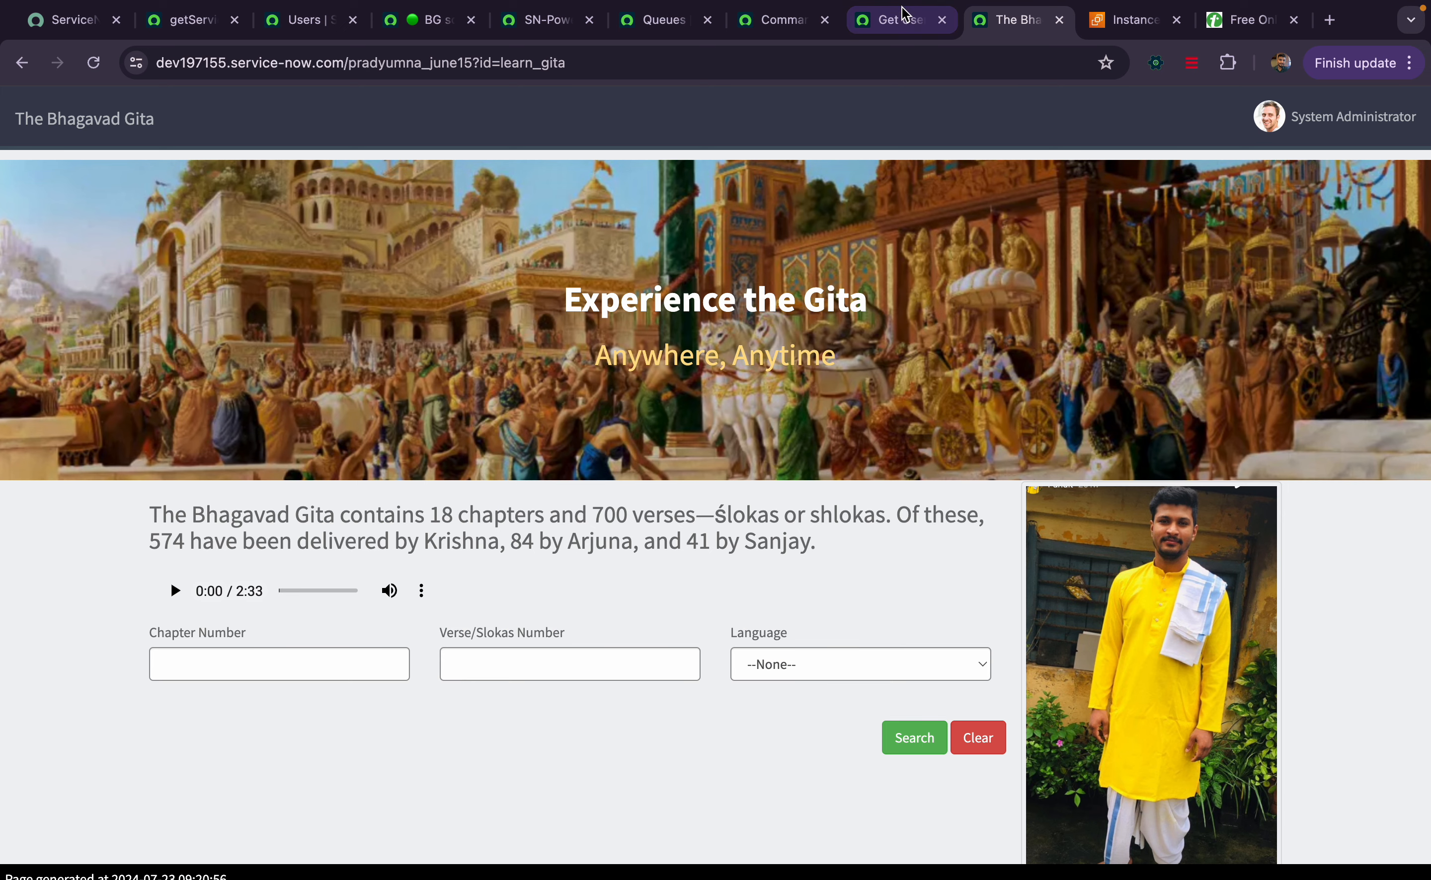
click(897, 10)
text(+)
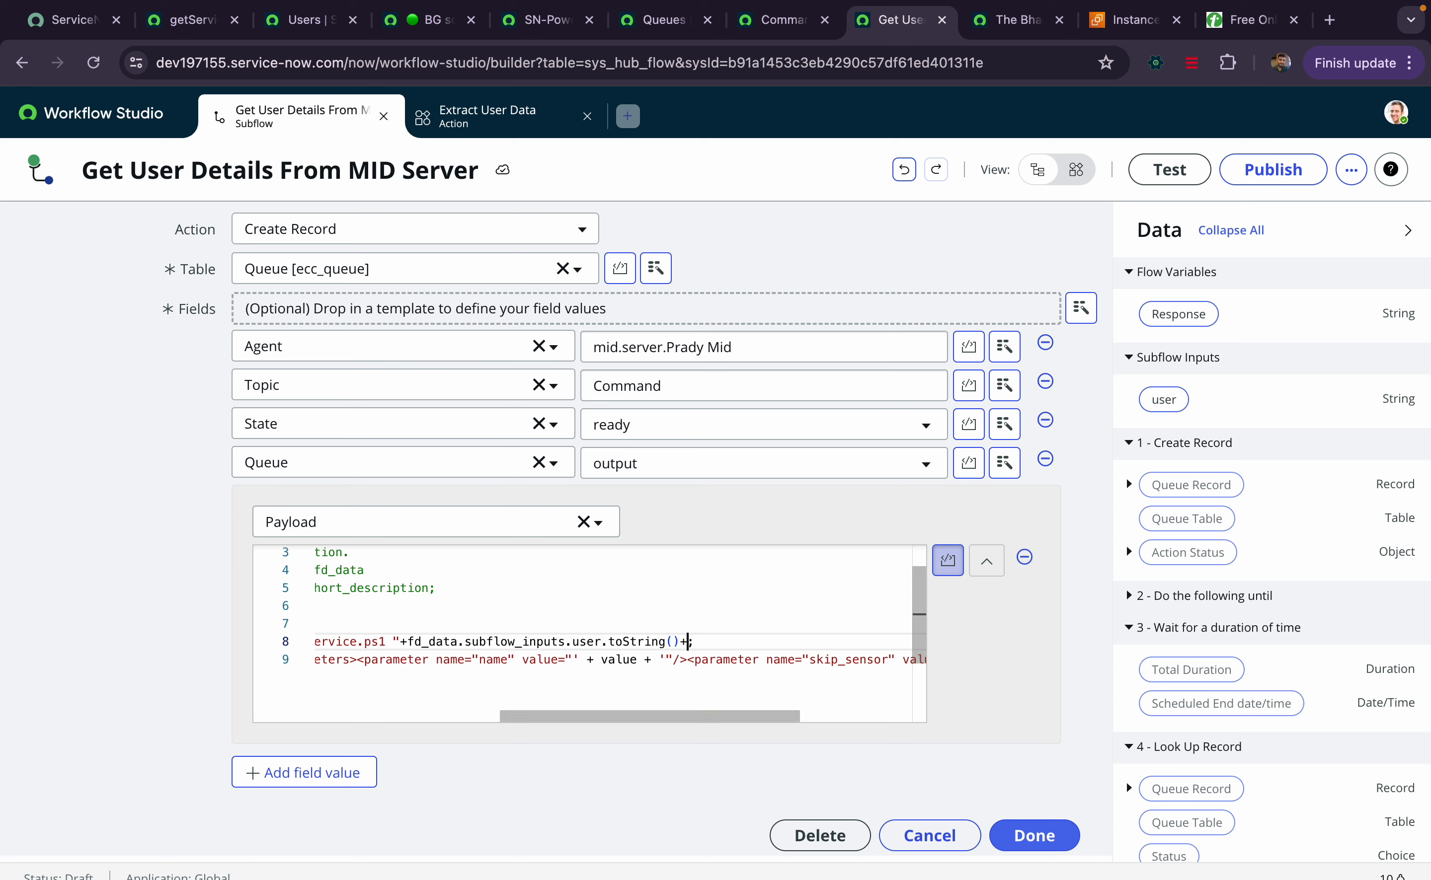
text(' '+fd)
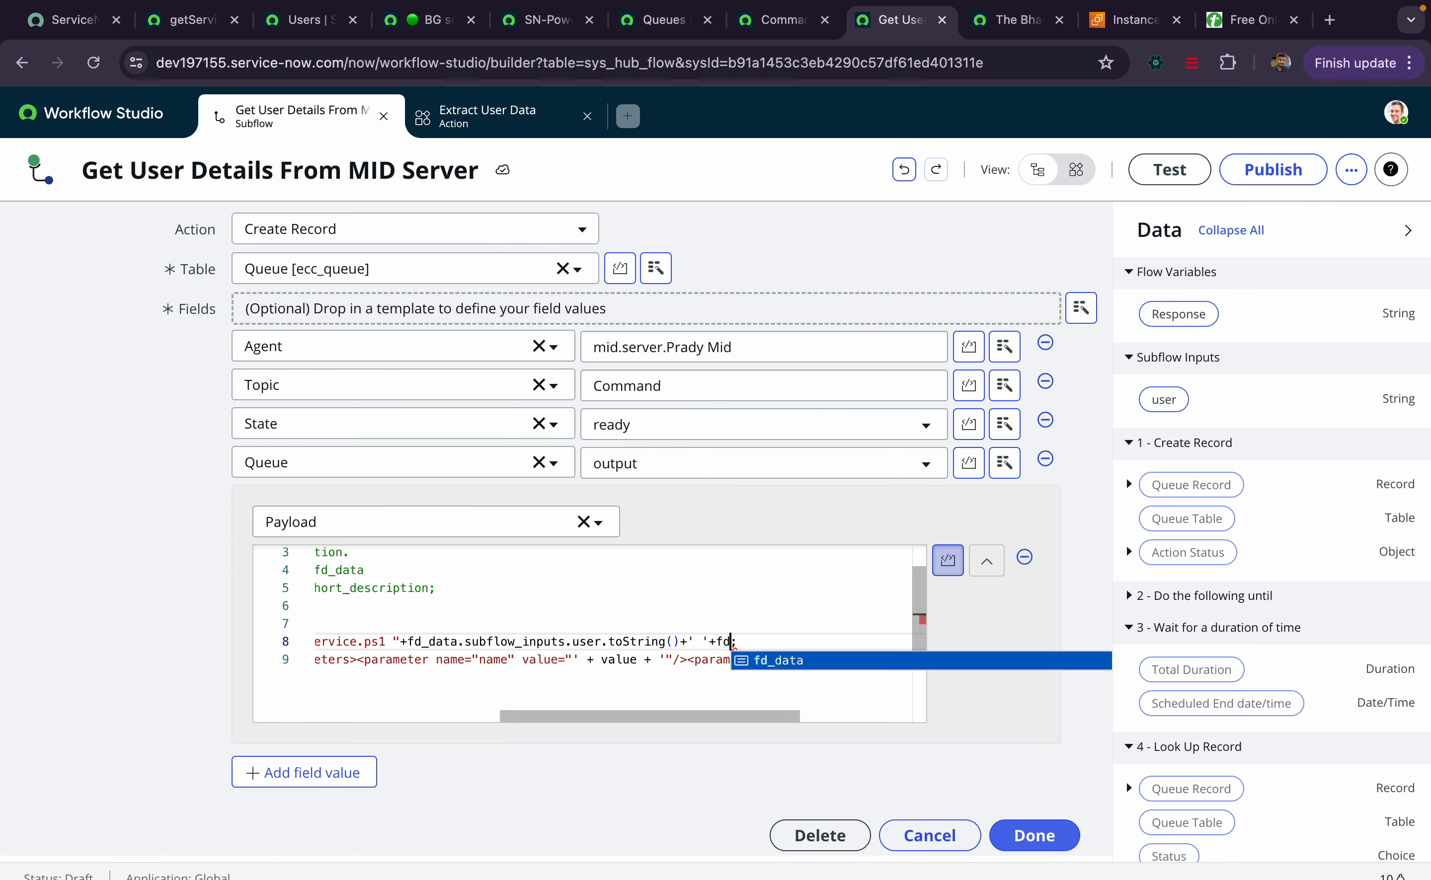
text(_data)
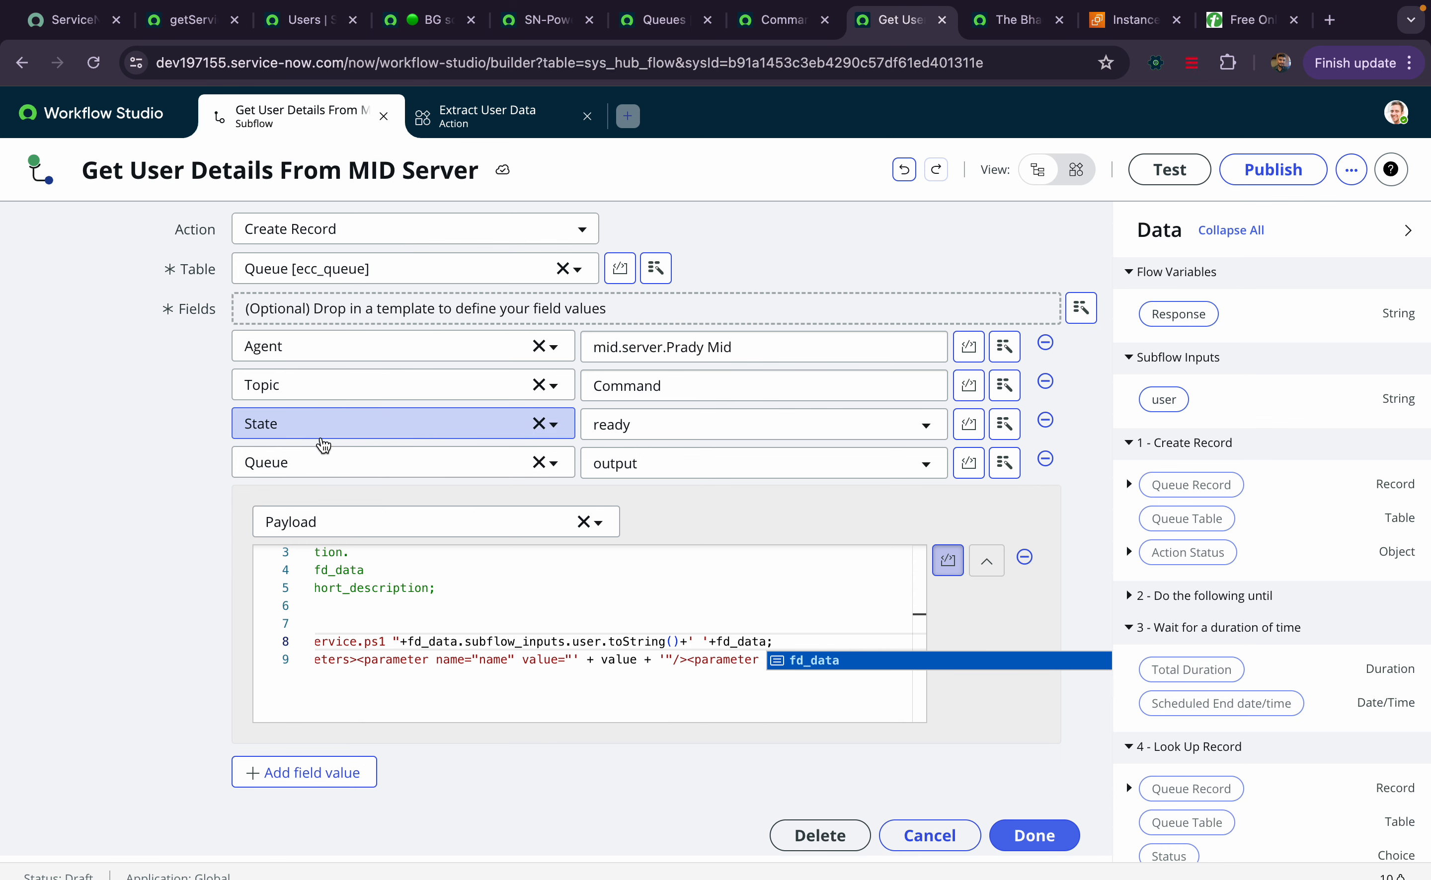
Remove the appended +' '+fd_data from the Payload script and discard the Create Queue Record edits.
click(784, 630)
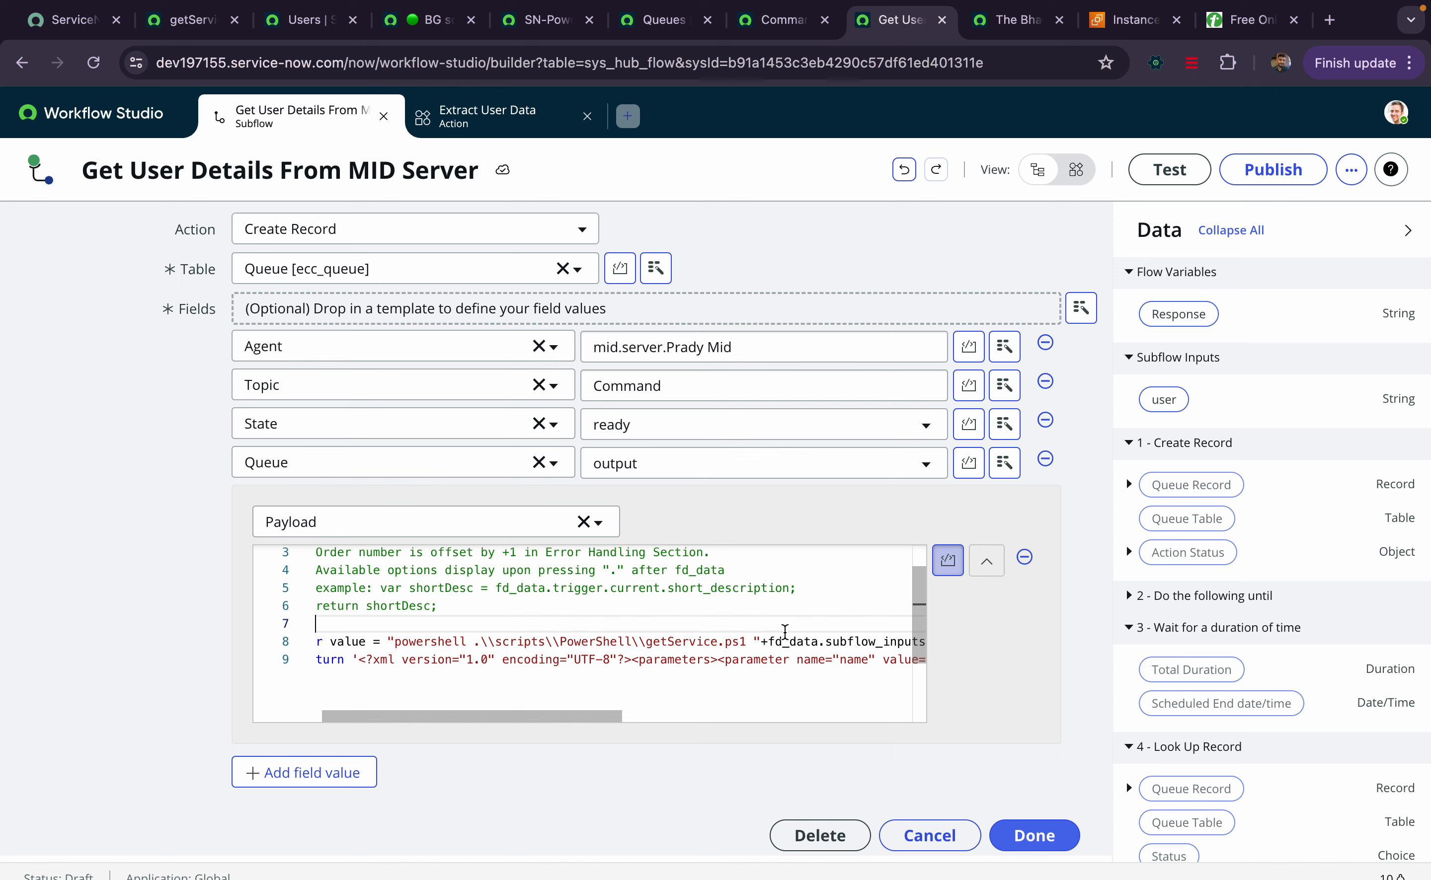
scroll(869, 623, right, 5)
click(776, 640)
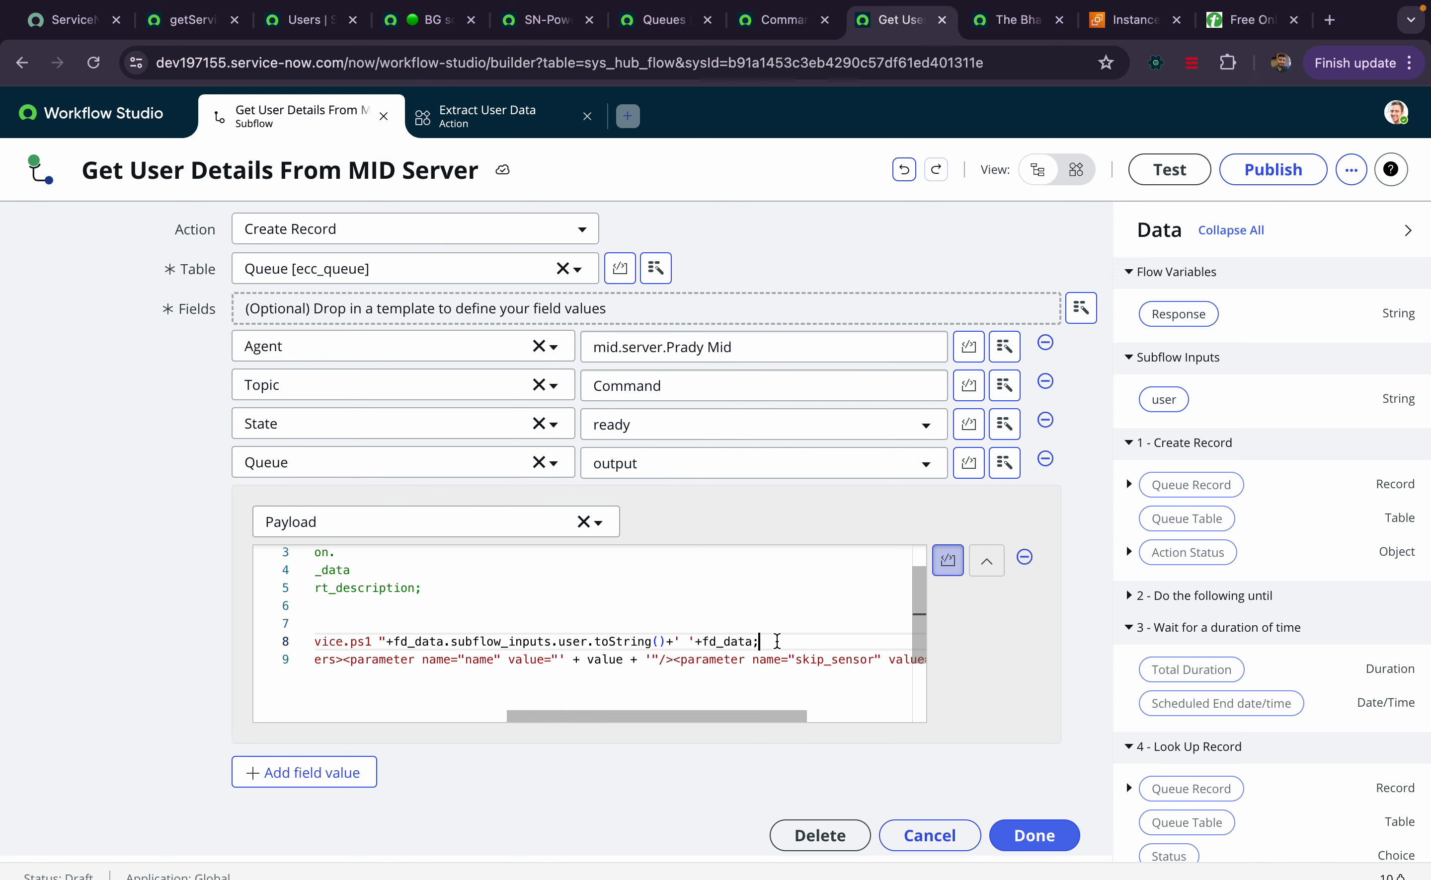
key(BackSpace)
key(BackSpace)
key(BackSpace)
key(BackSpace)
key(BackSpace)
key(BackSpace)
key(BackSpace)
key(BackSpace)
key(BackSpace)
key(BackSpace)
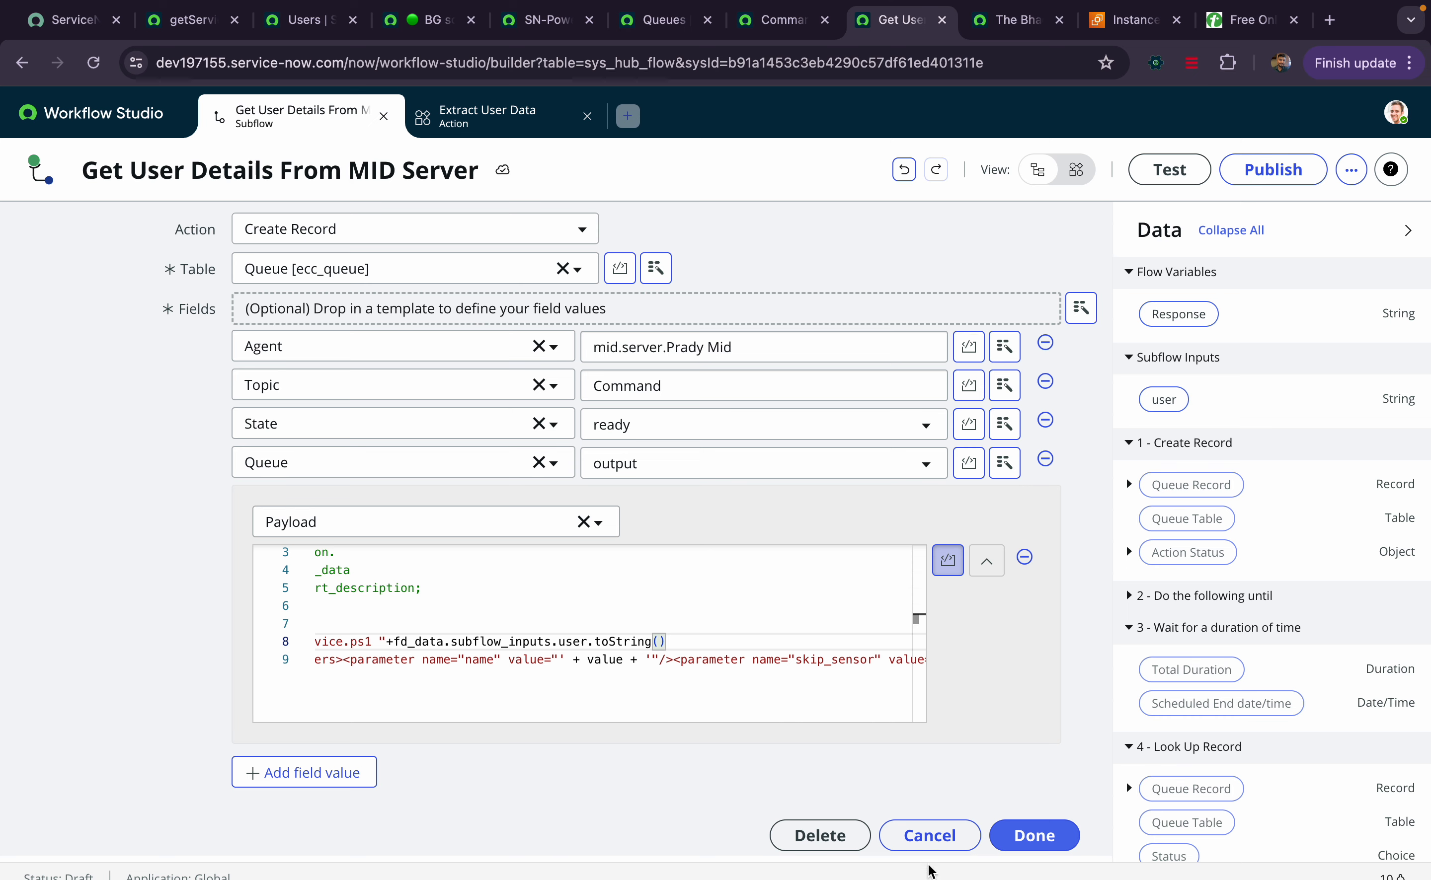
click(934, 849)
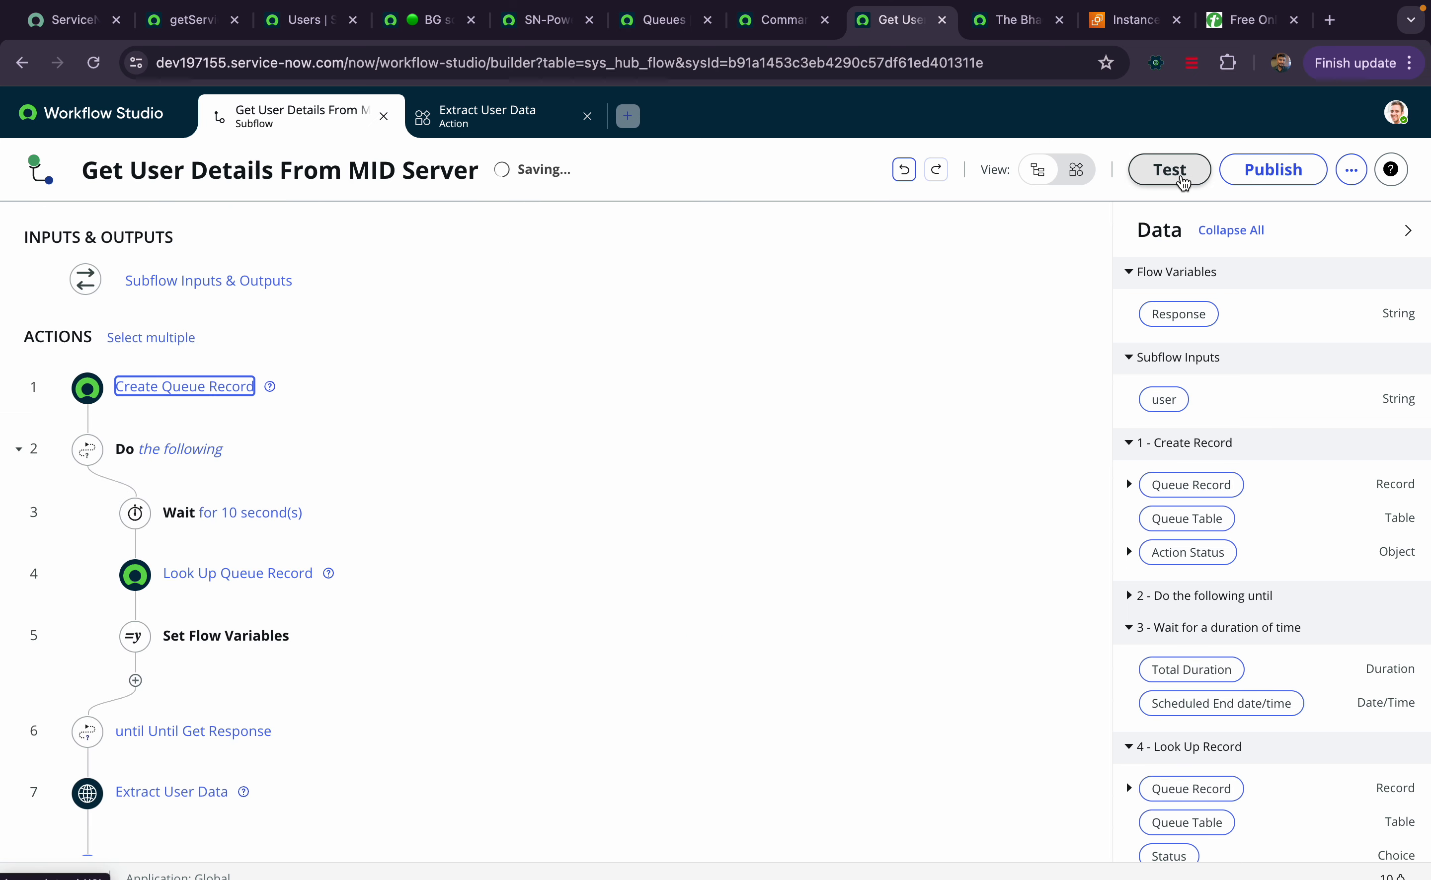
Run a test of the subflow with Administrator as the user, checking the name against the server's Get-LocalUser command.
click(1178, 174)
click(622, 347)
key(ctrl+Right)
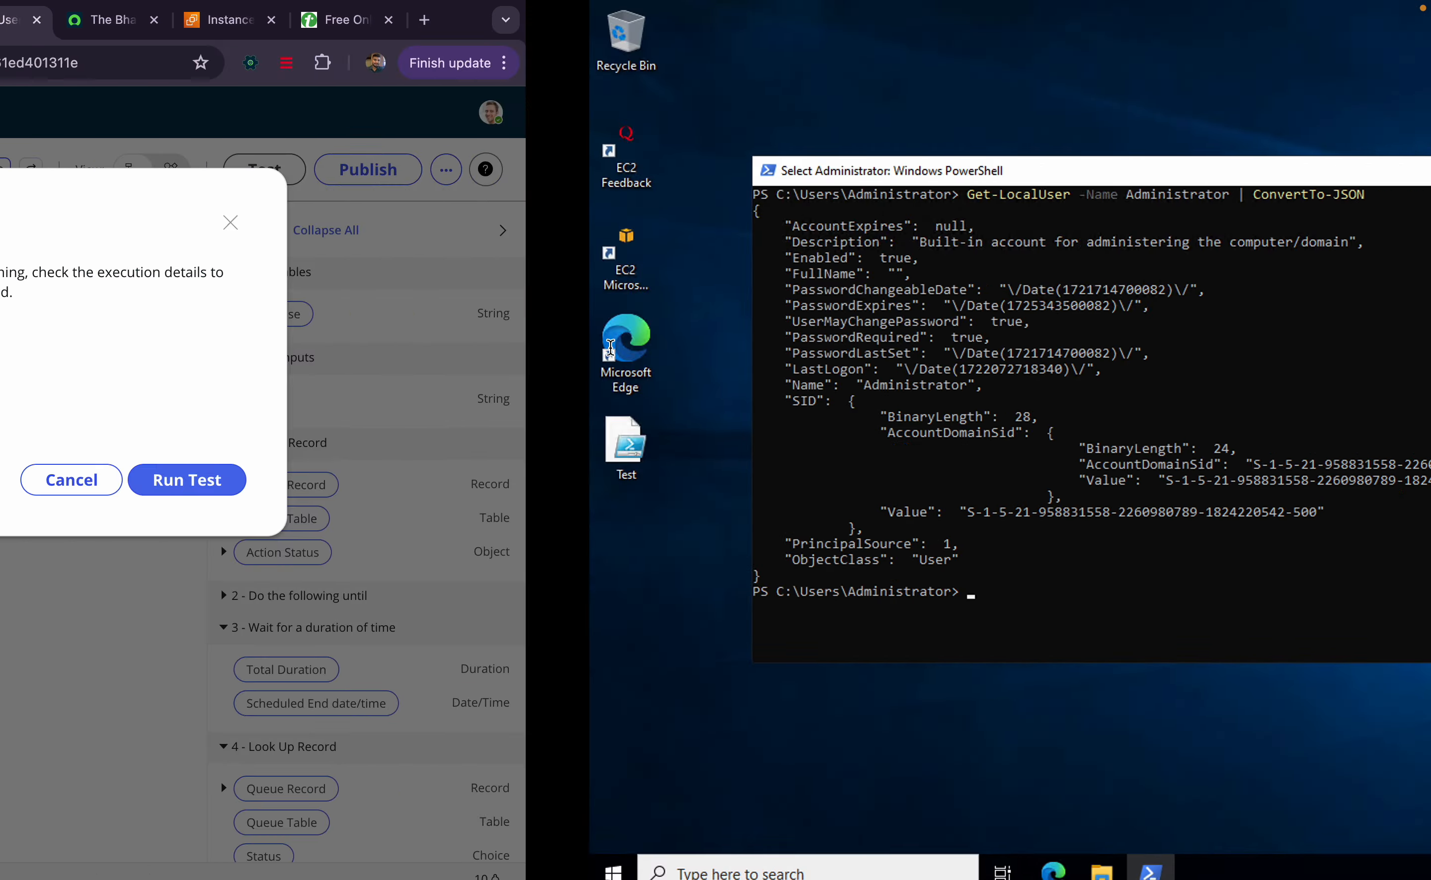
scroll(509, 389, up, 1)
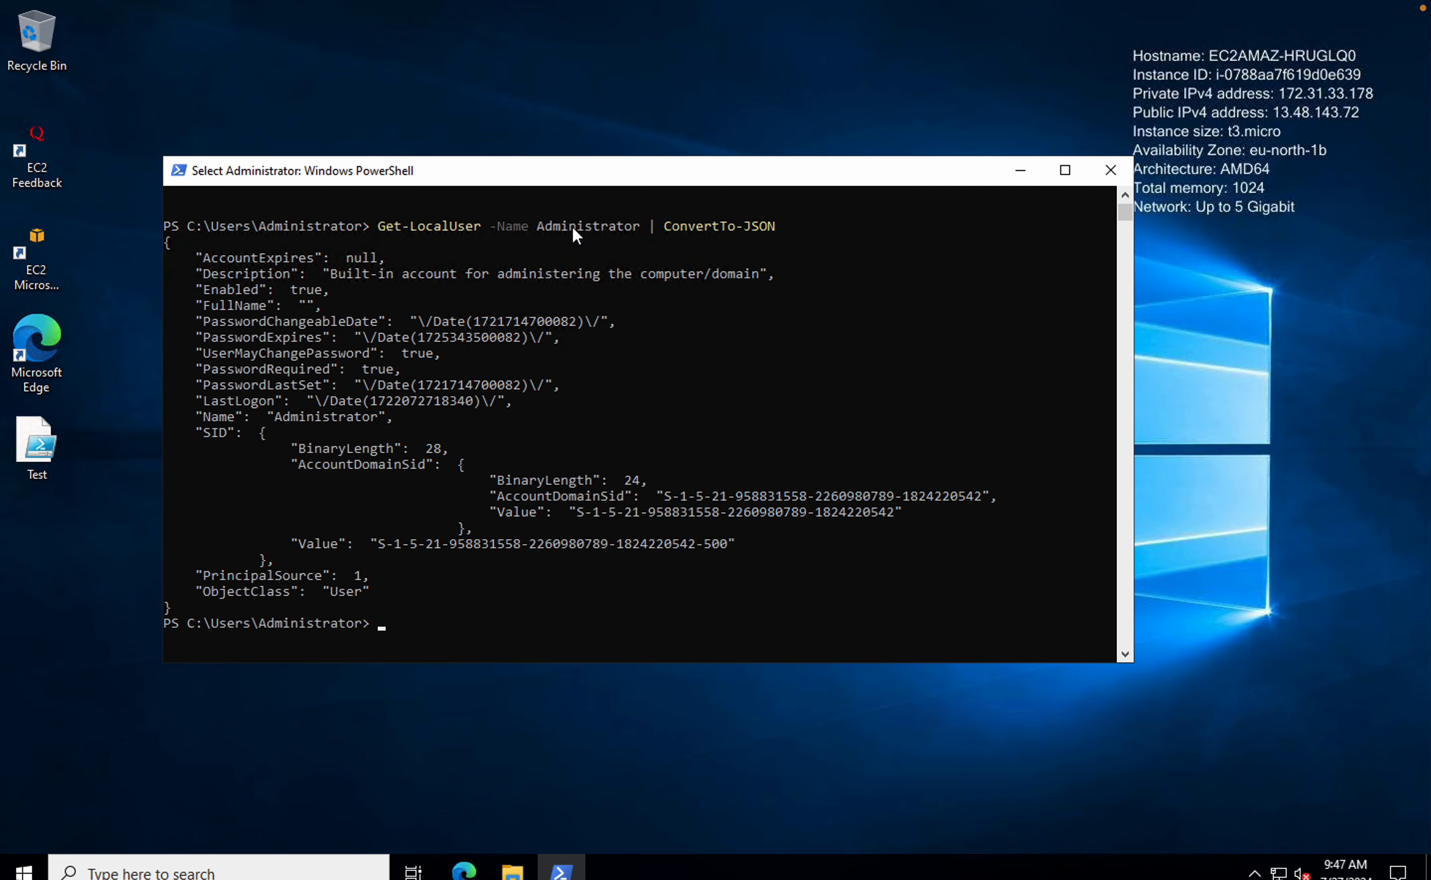
key(ctrl+Left)
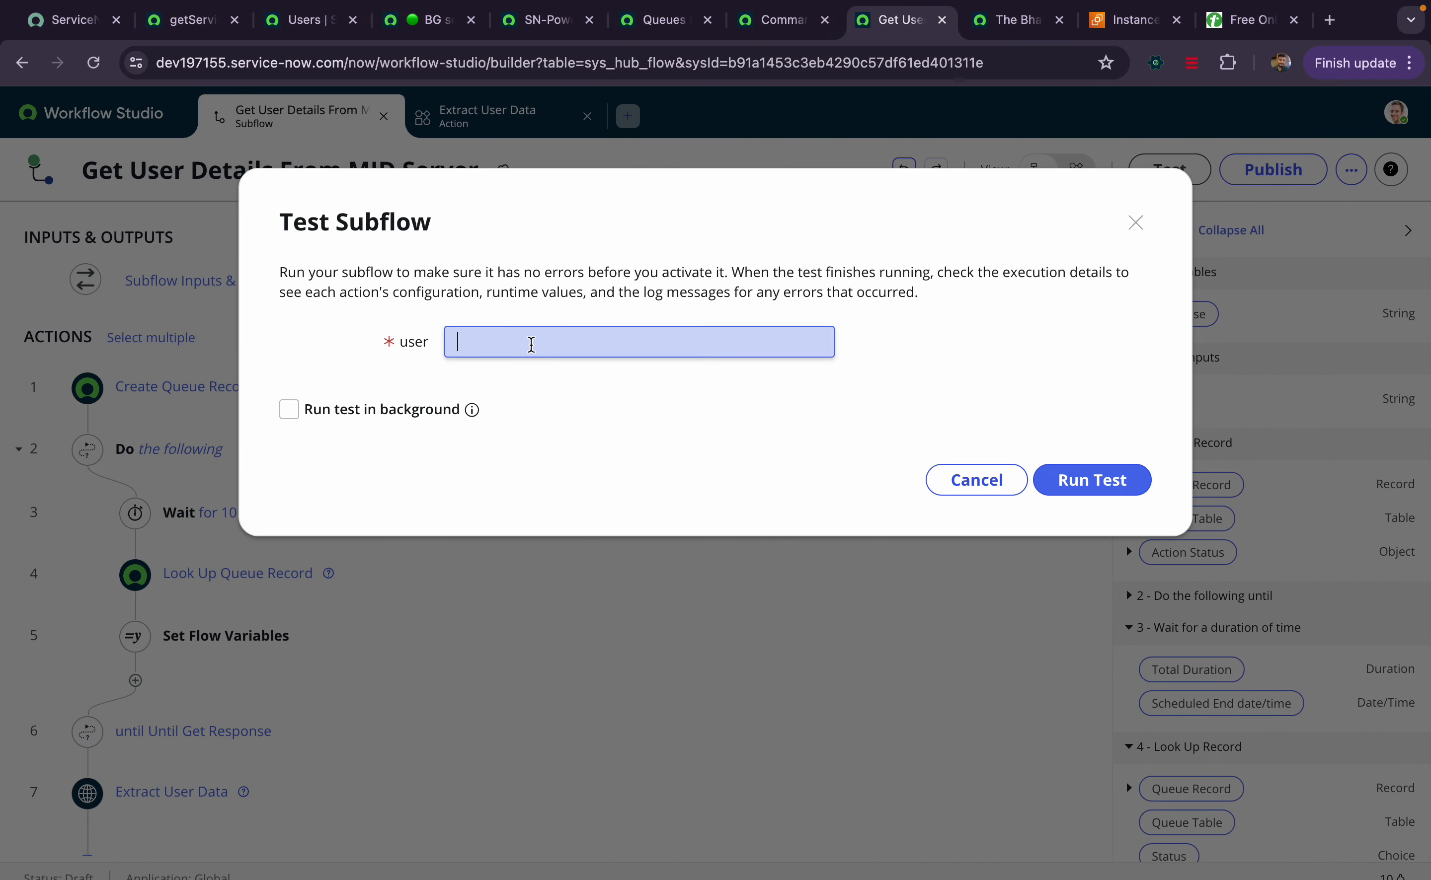
text(dministrator)
click(1073, 479)
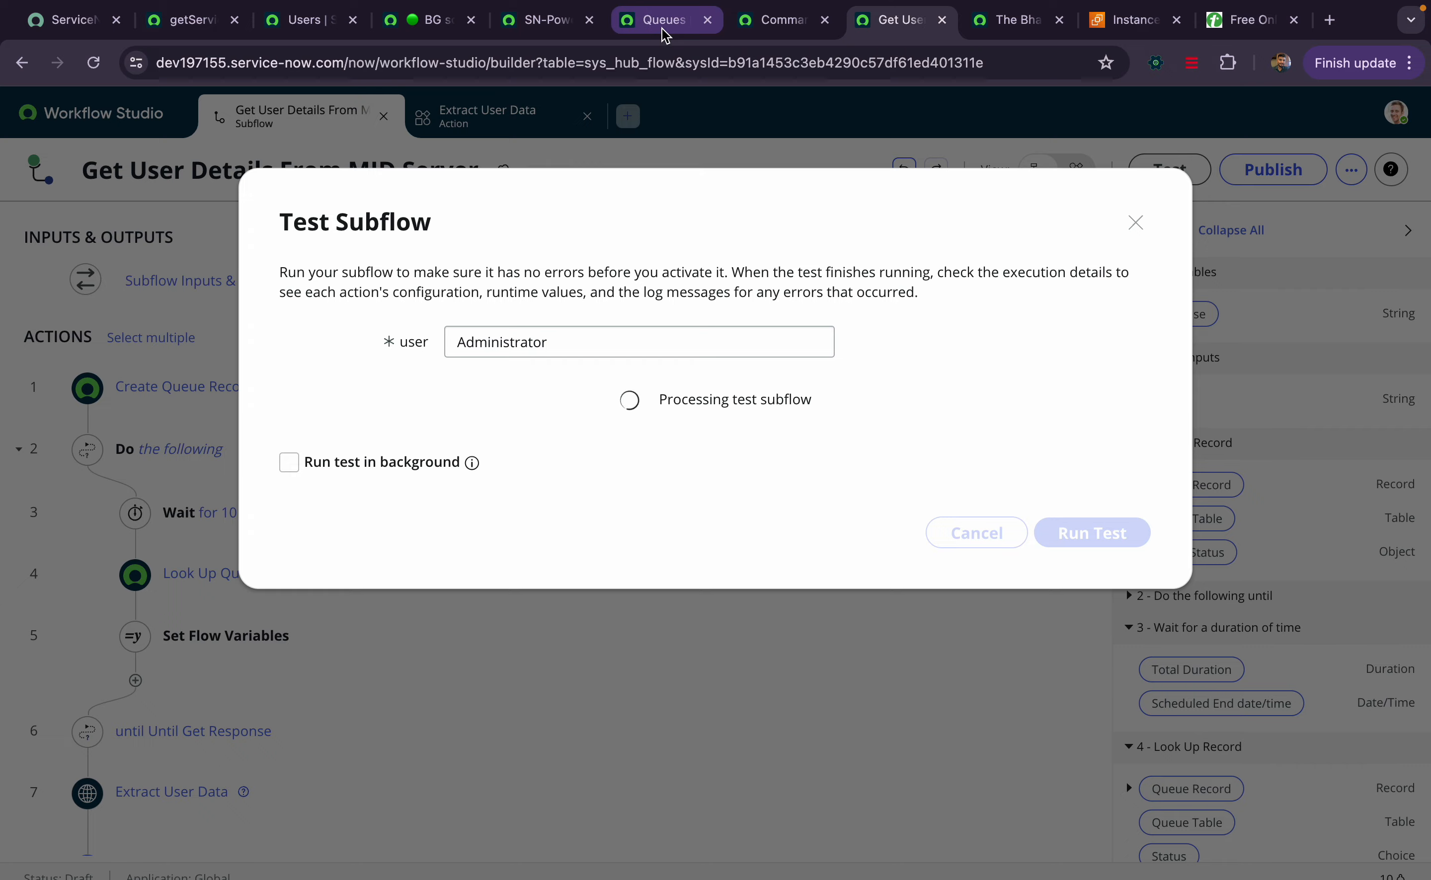
Refresh the filtered Queues list and open the newest input Command record in a separate tab.
click(763, 27)
click(663, 21)
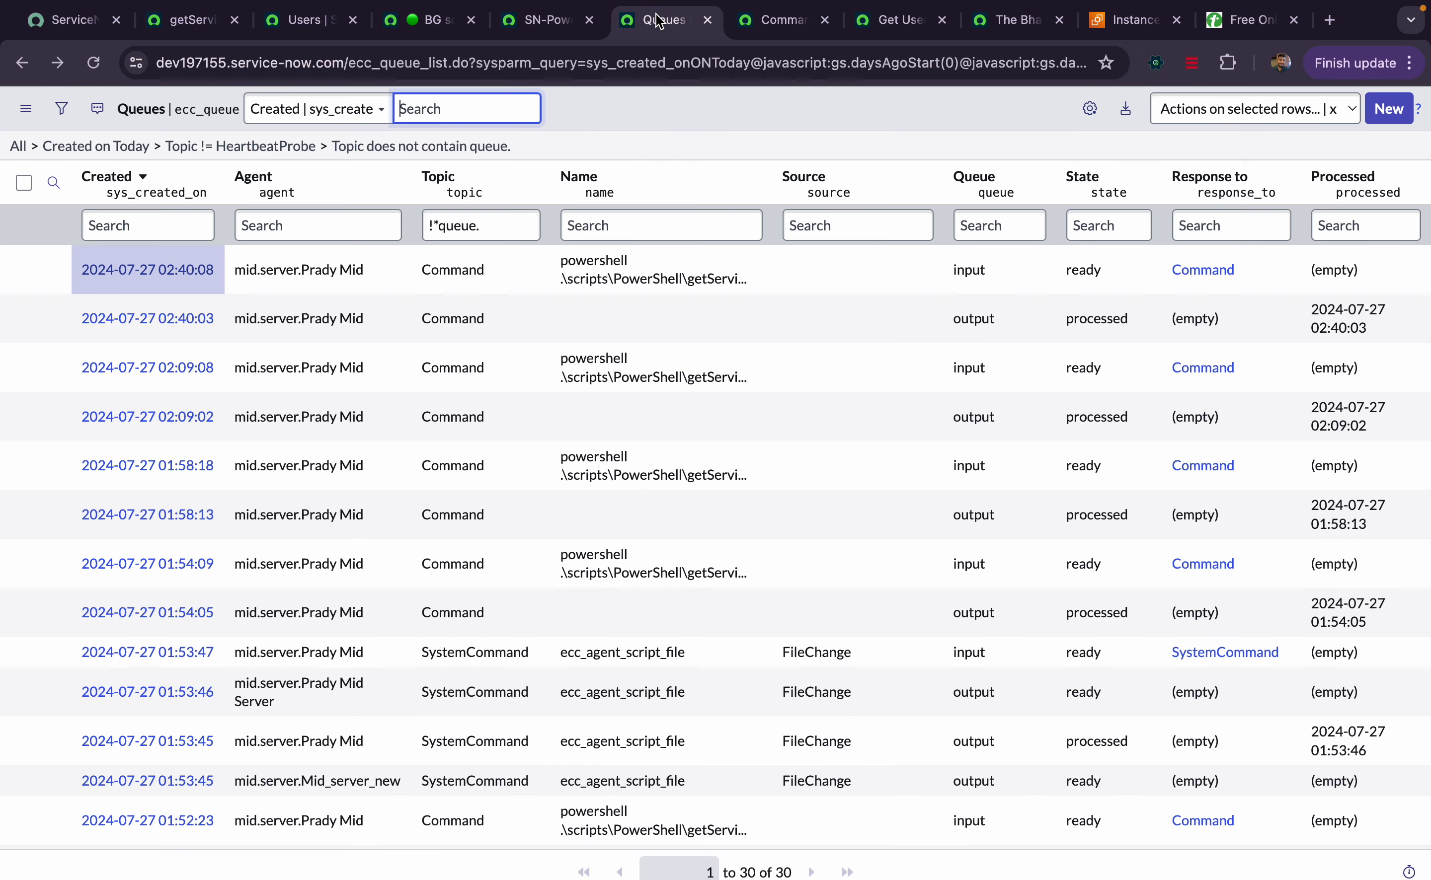
click(458, 147)
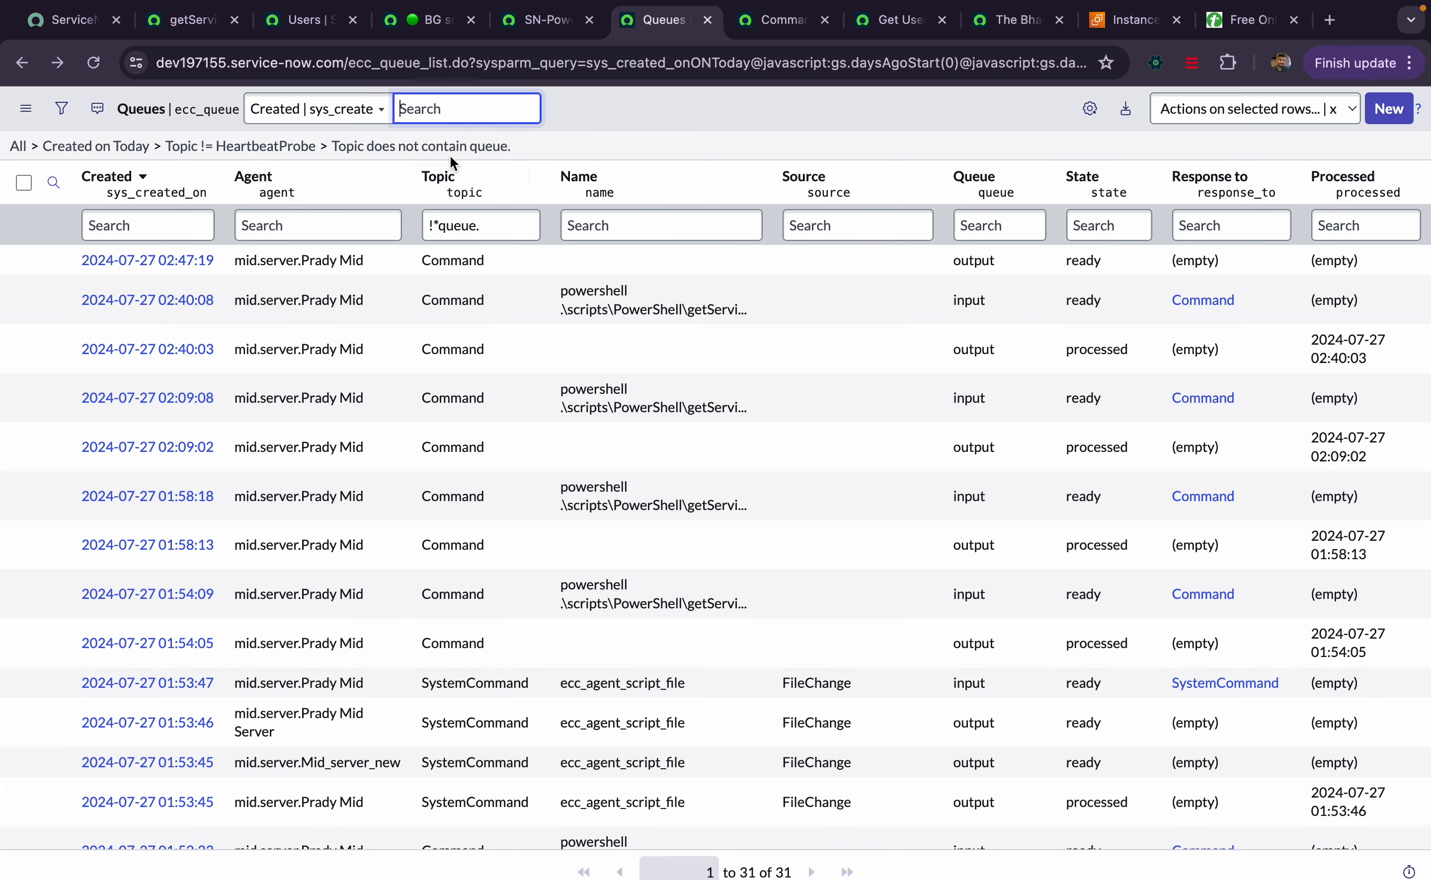
click(452, 147)
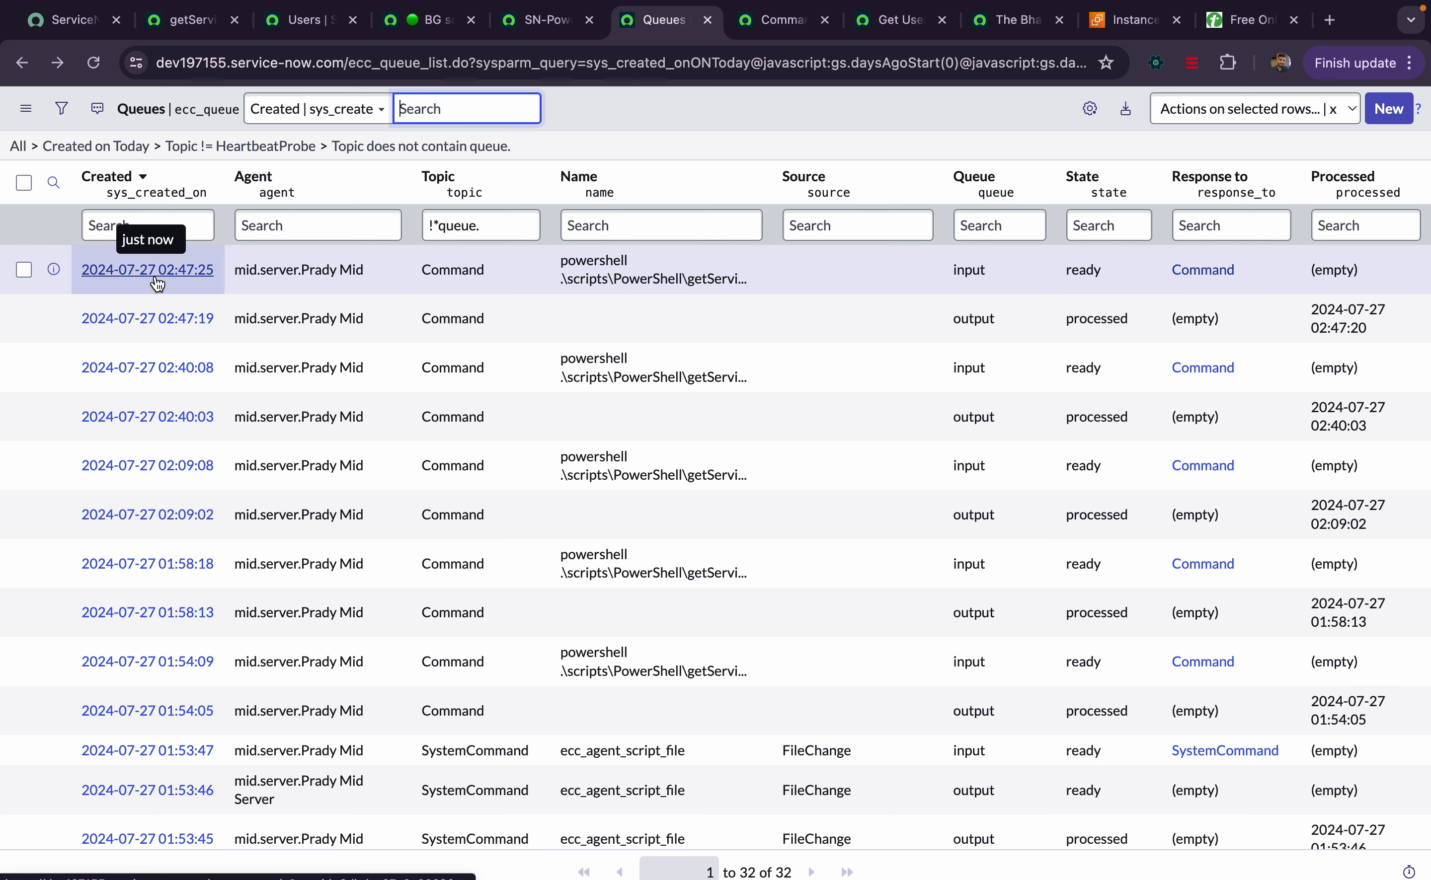
super+click(157, 282)
click(711, 20)
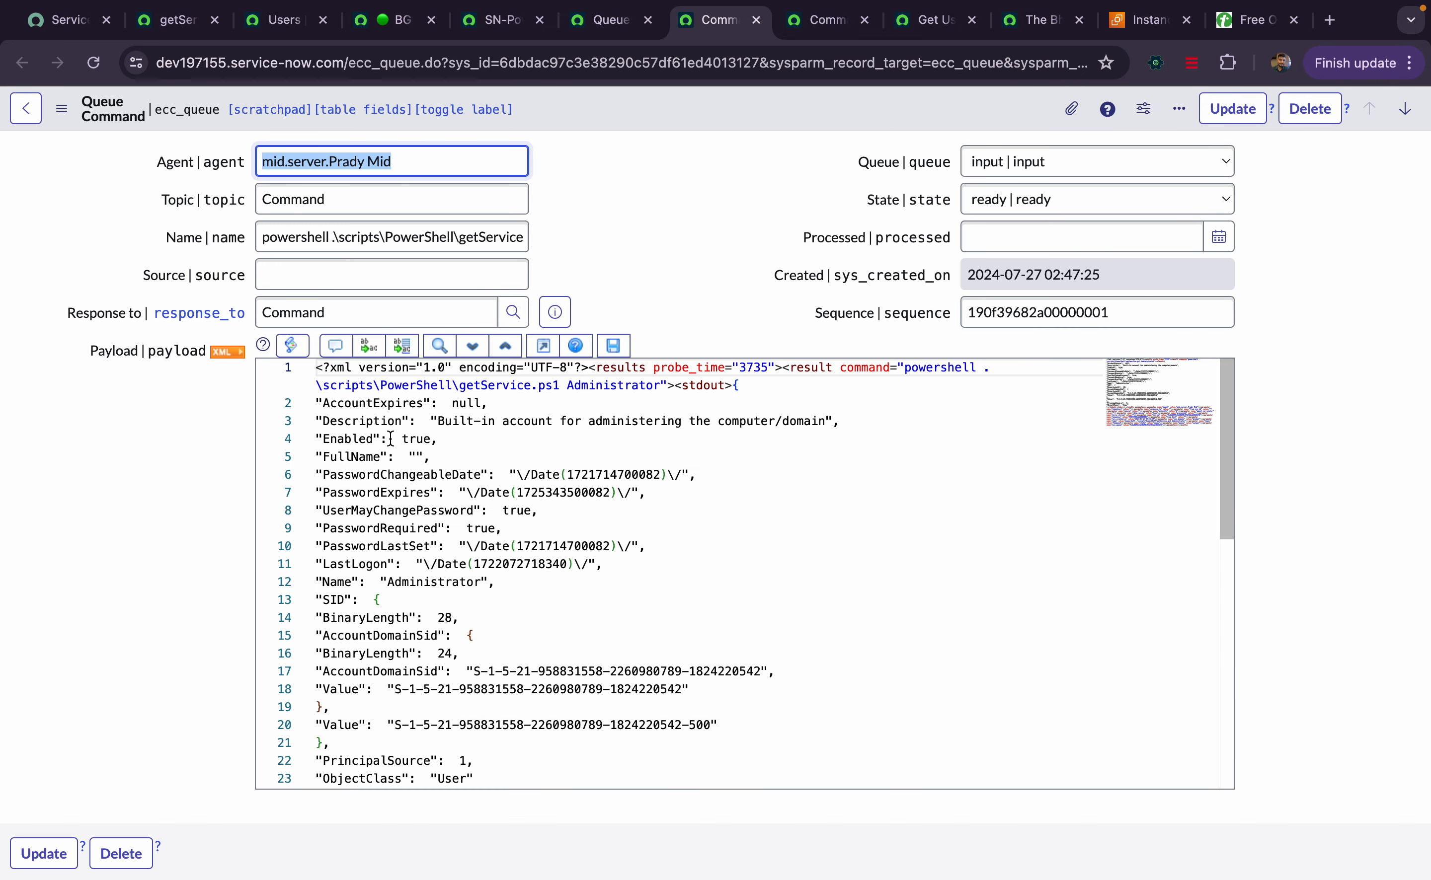
Examine the user details JSON in the Command record's Payload, from AccountExpires to ObjectClass, including the Name value.
click(447, 439)
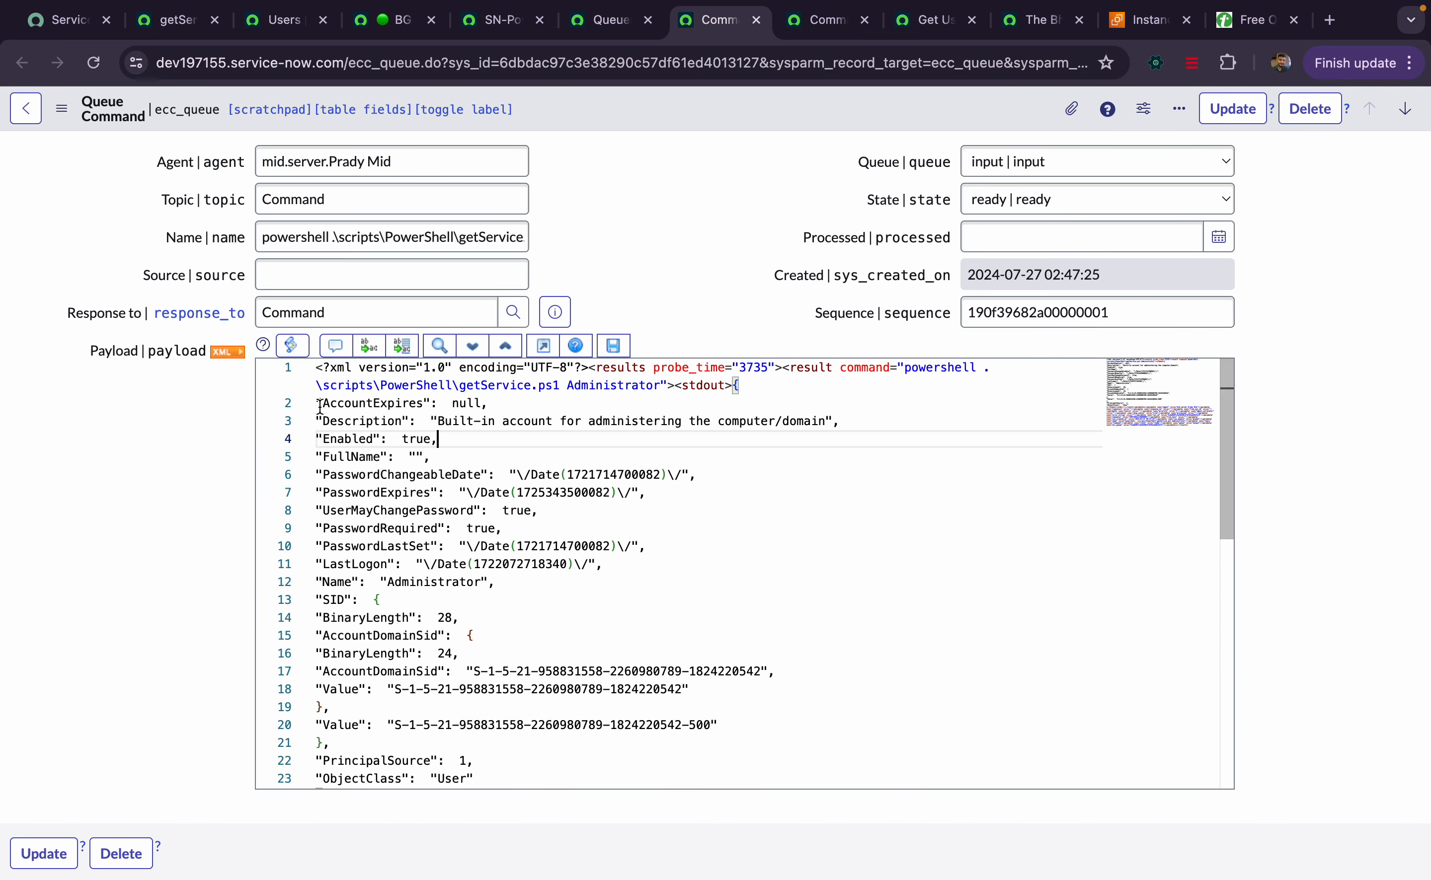
drag(317, 404, 479, 781)
click(478, 781)
scroll(460, 557, down, 1)
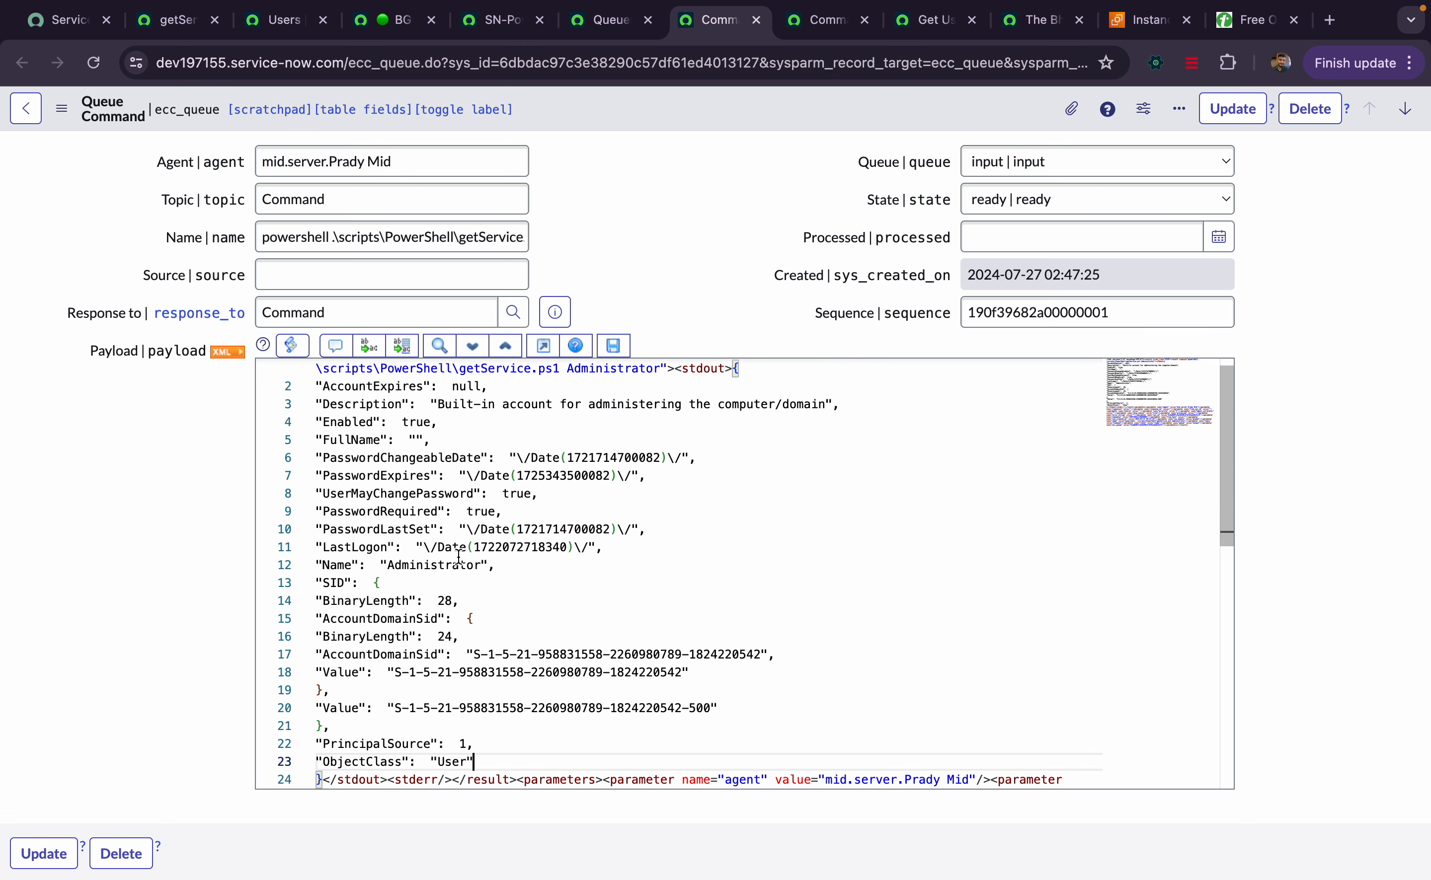
double_click(431, 569)
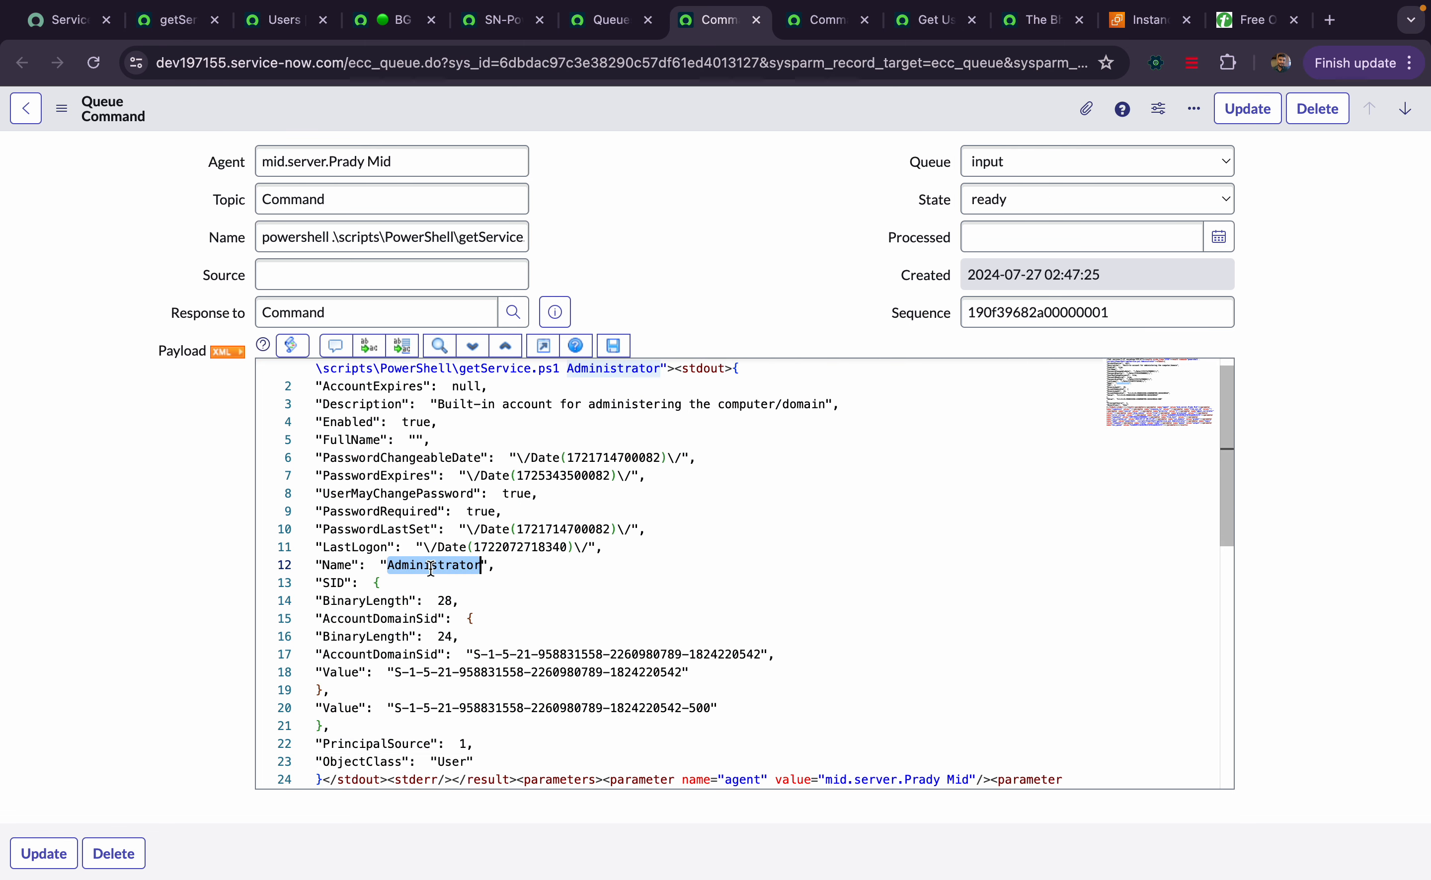
scroll(438, 620, down, 2)
drag(496, 680, 323, 407)
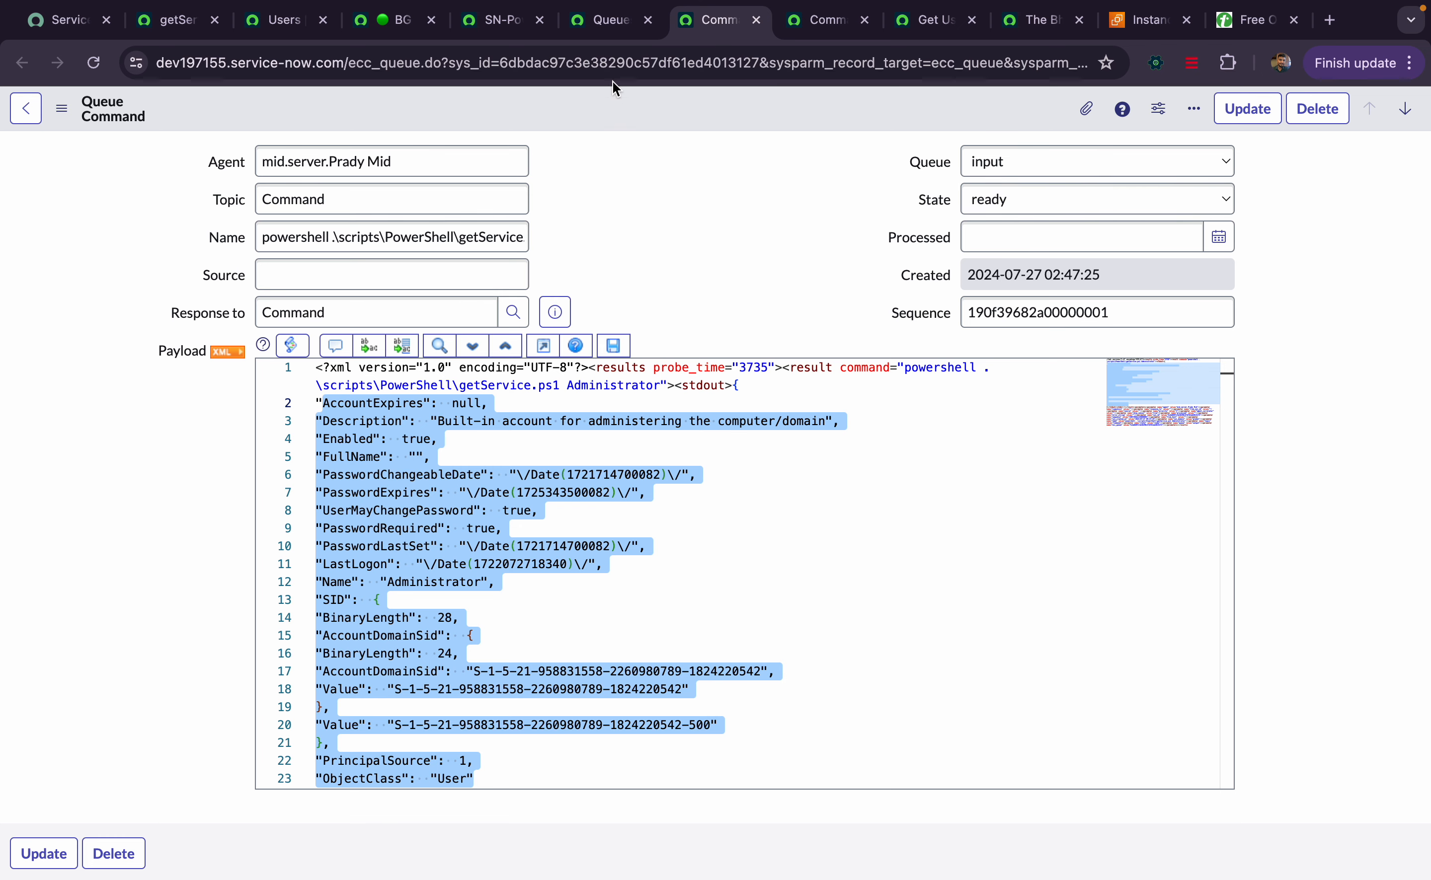
Return to the subflow, close its test dialog, and view the previously opened Command queue record.
click(590, 26)
click(499, 22)
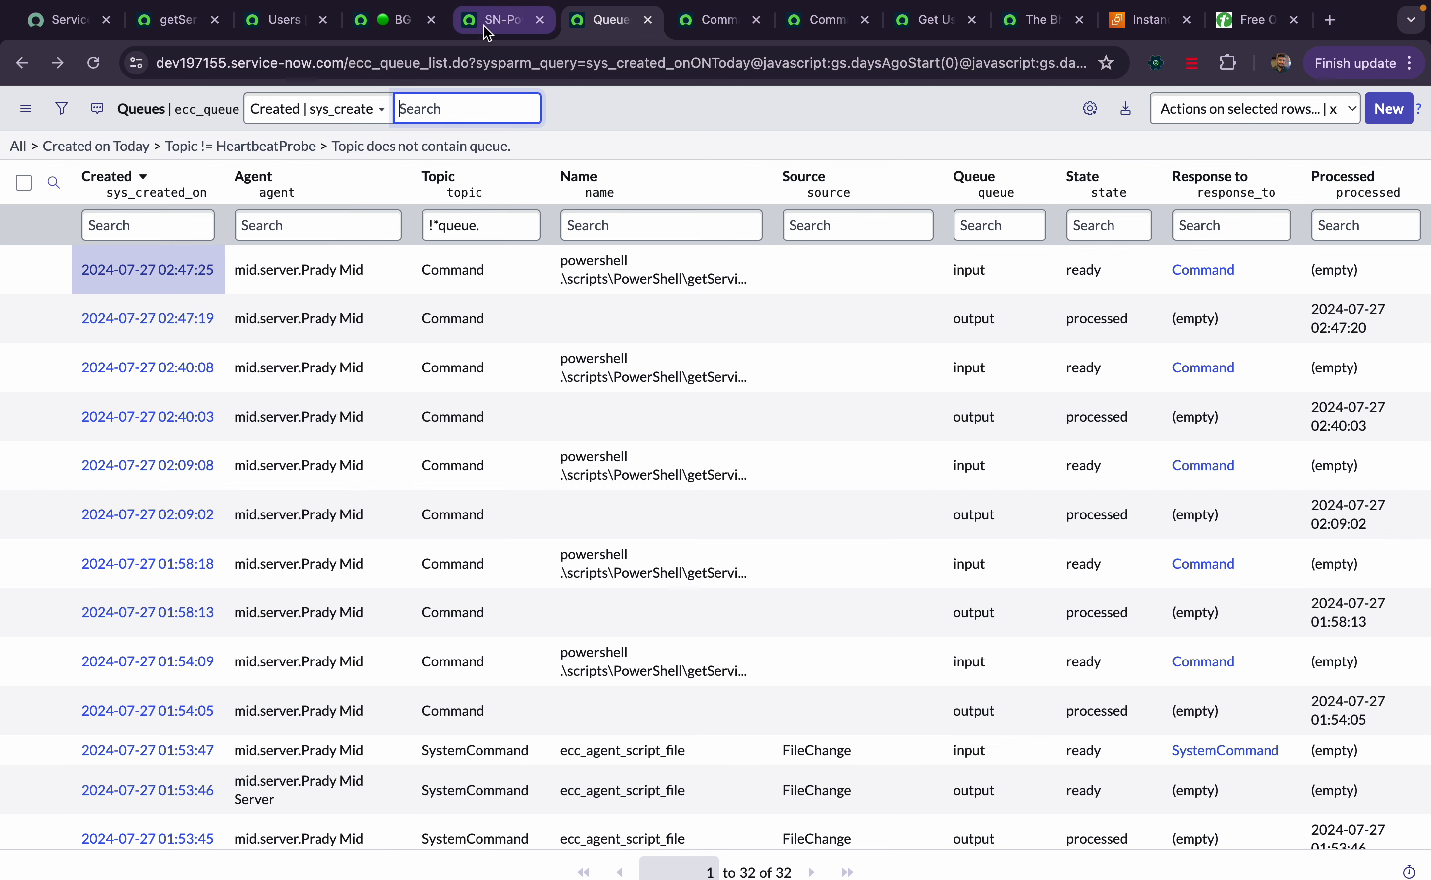
click(931, 20)
click(976, 548)
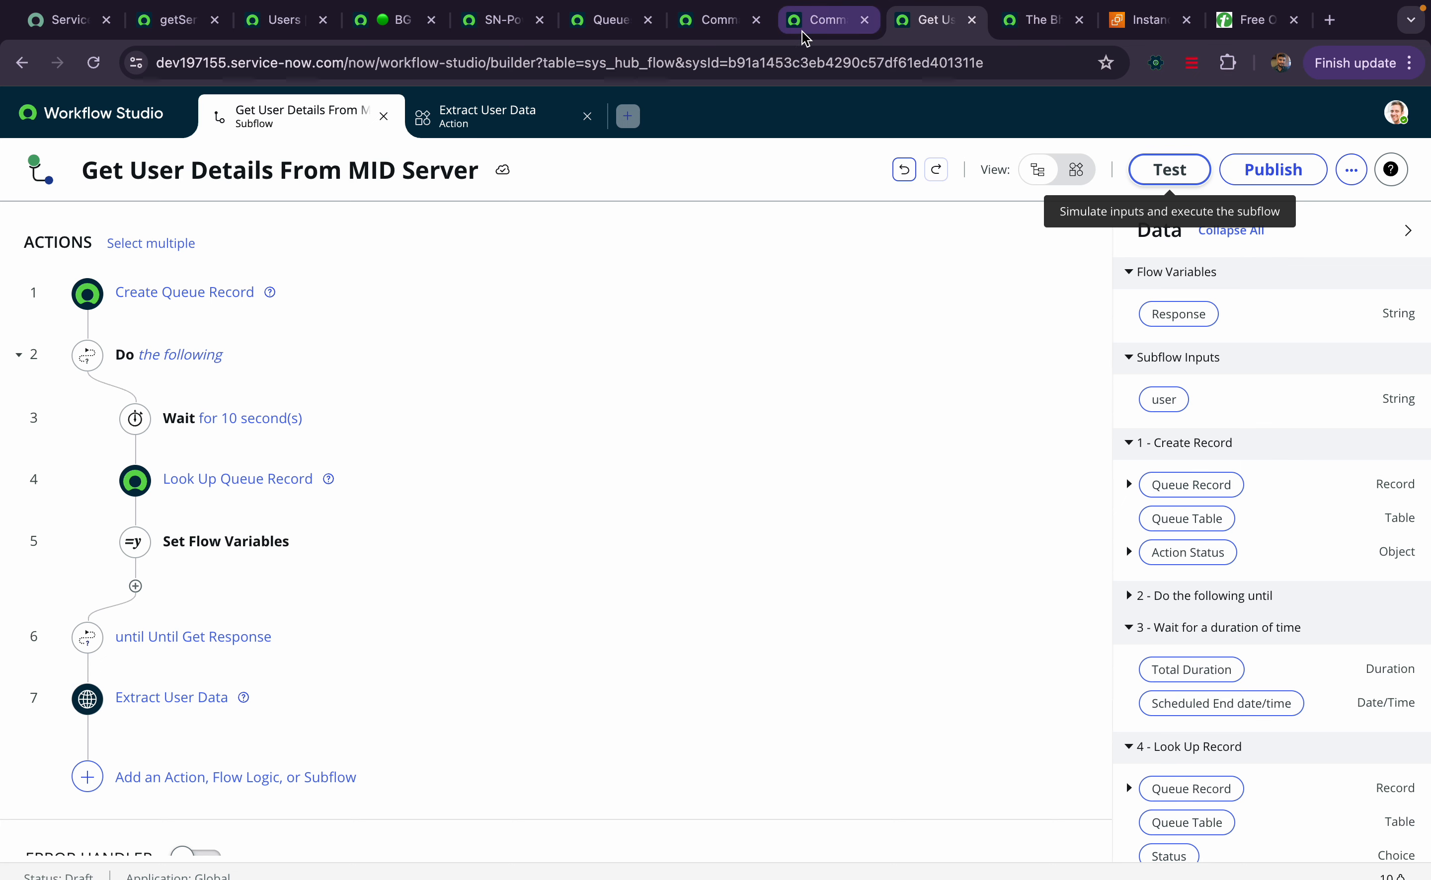
click(822, 20)
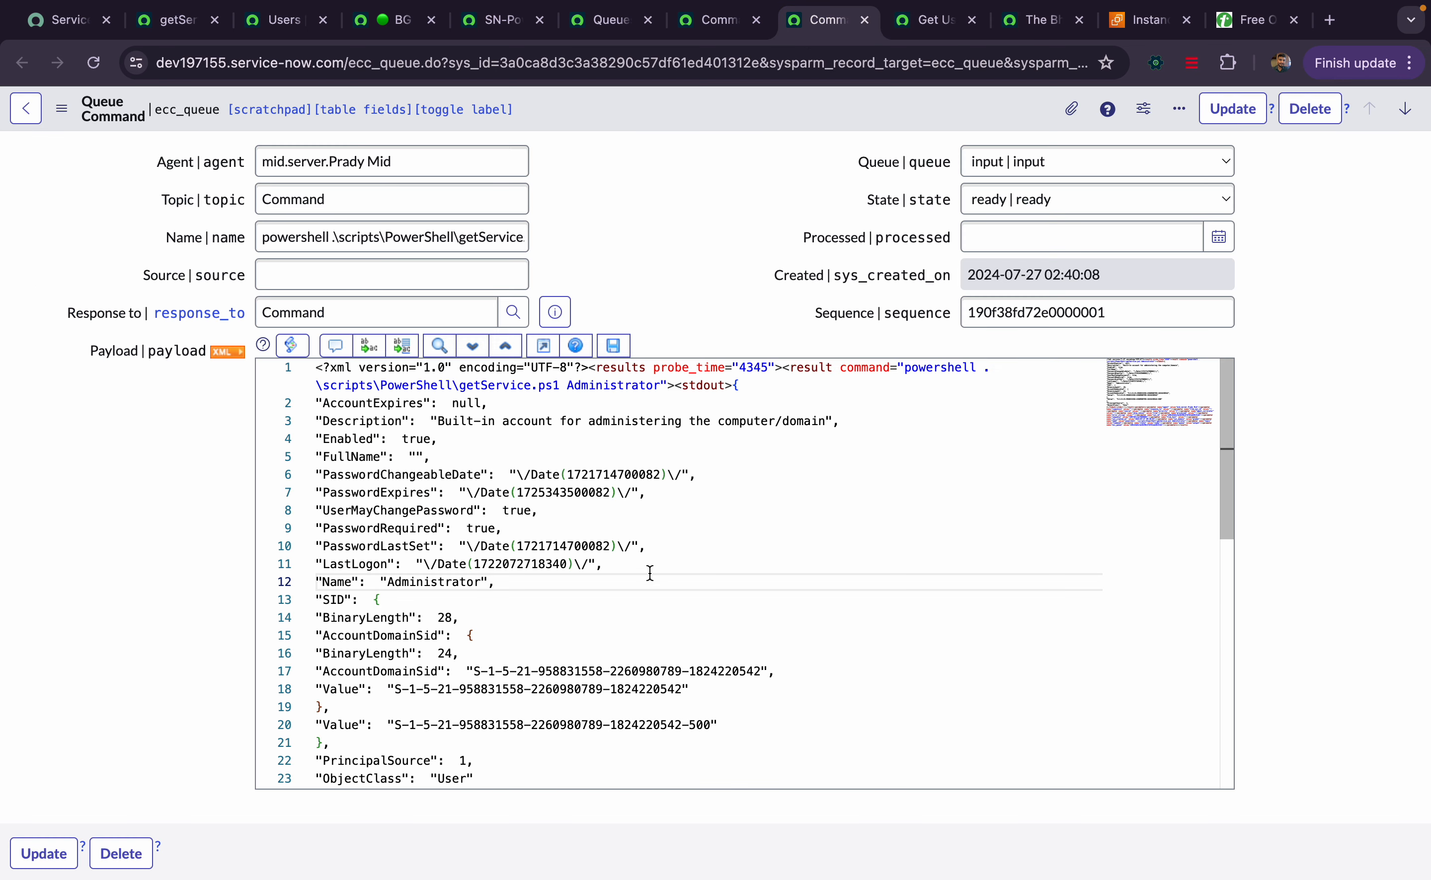